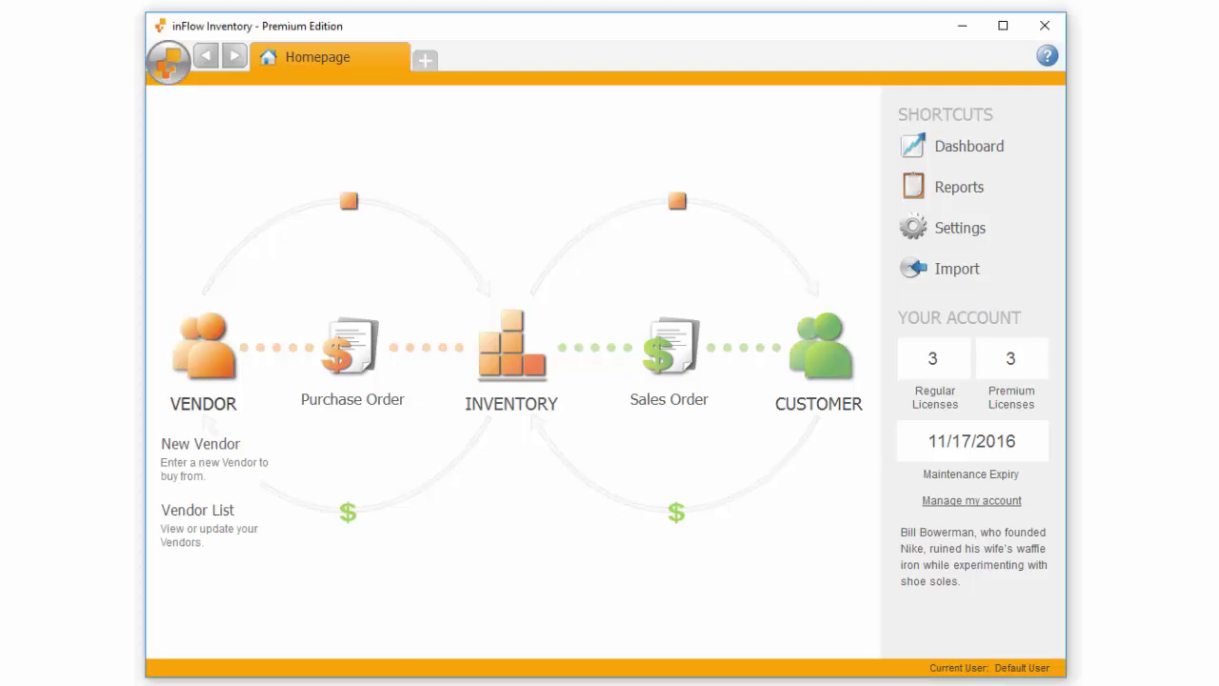
# - Open the company name and address details in Settings
pyautogui.click(167, 61)
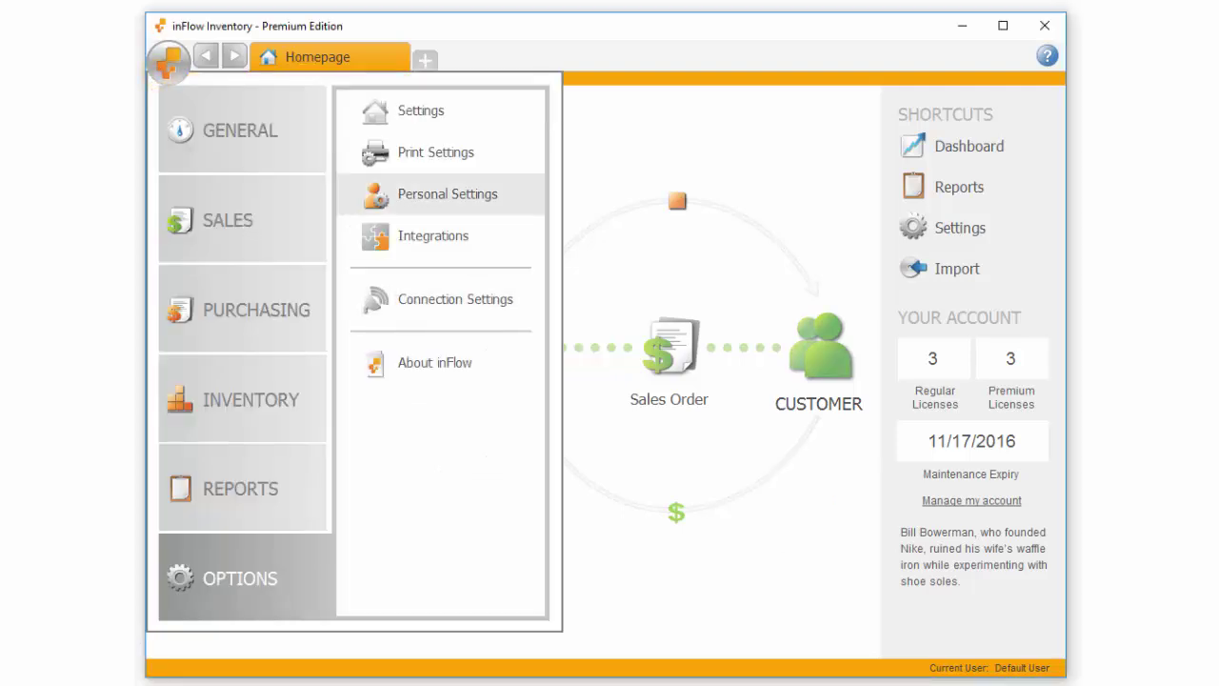
pyautogui.click(420, 111)
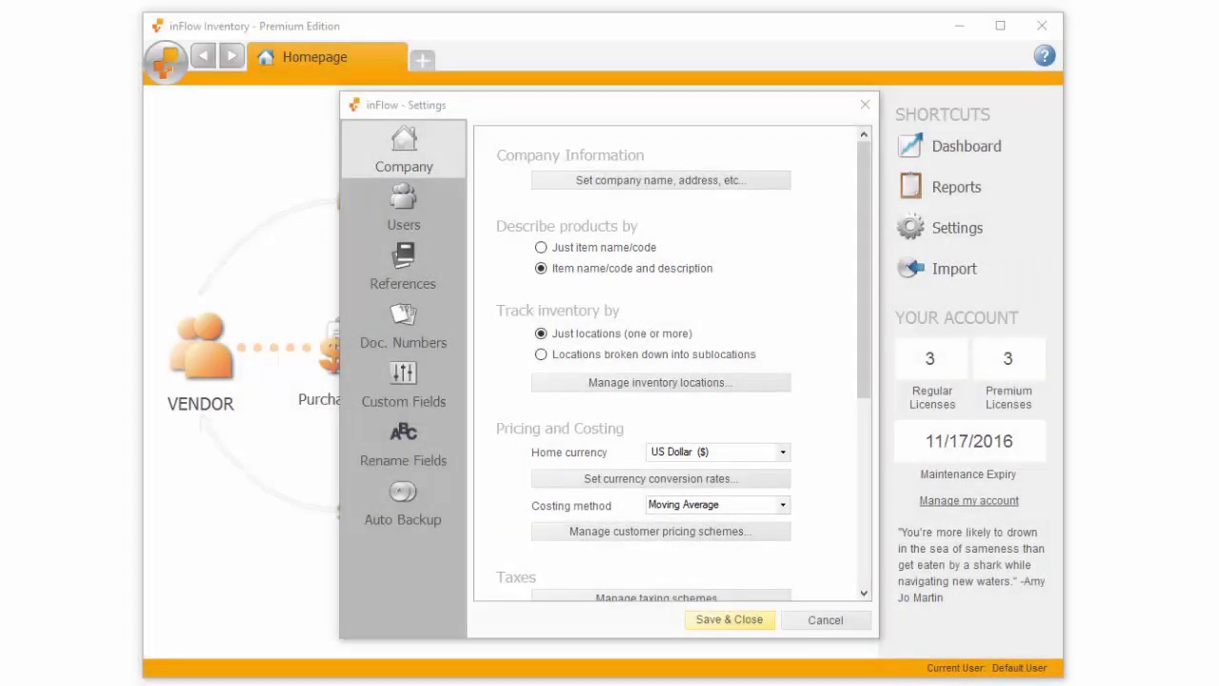
pyautogui.click(660, 180)
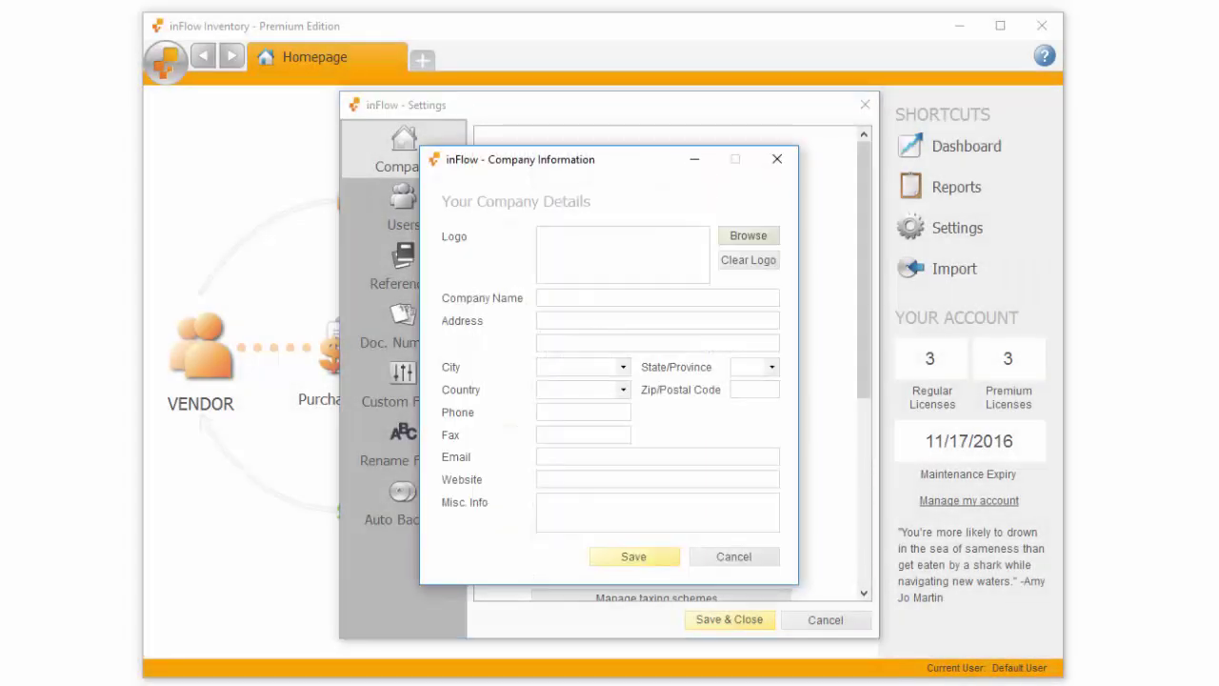
# - Enter the company name ABC Toys Ltd, its street address and city
pyautogui.click(596, 303)
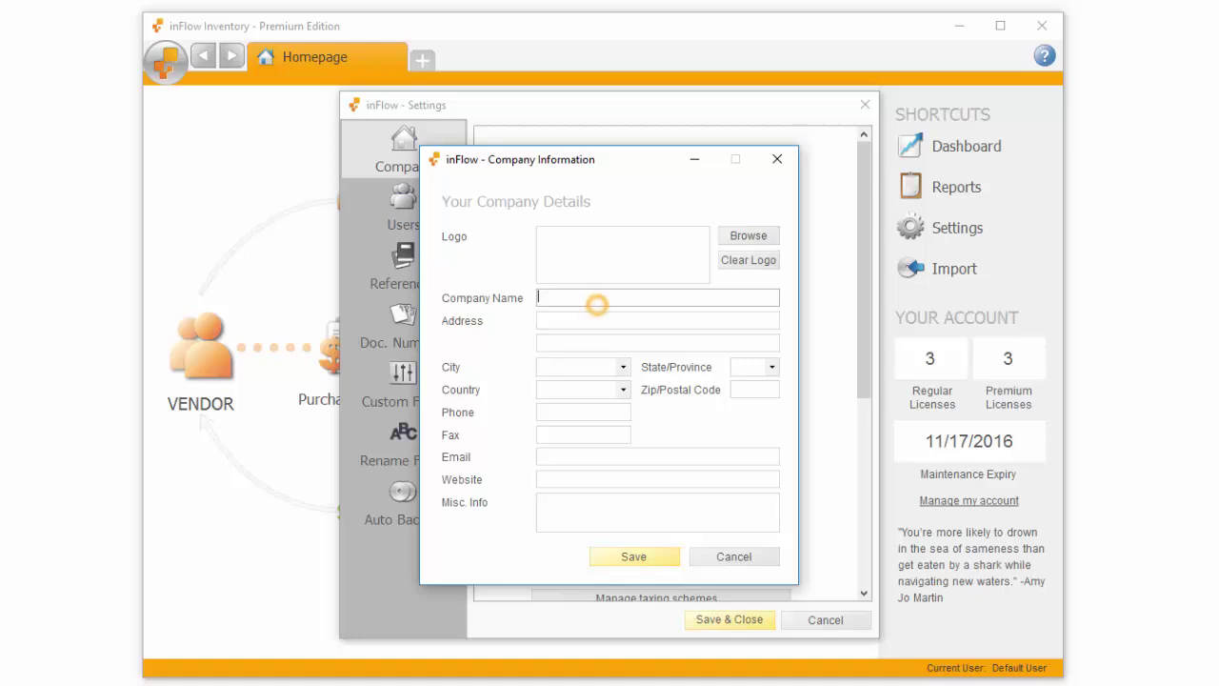
pyautogui.write('ABC Toys Ltd')
pyautogui.press('Tab')
pyautogui.write('345 D')
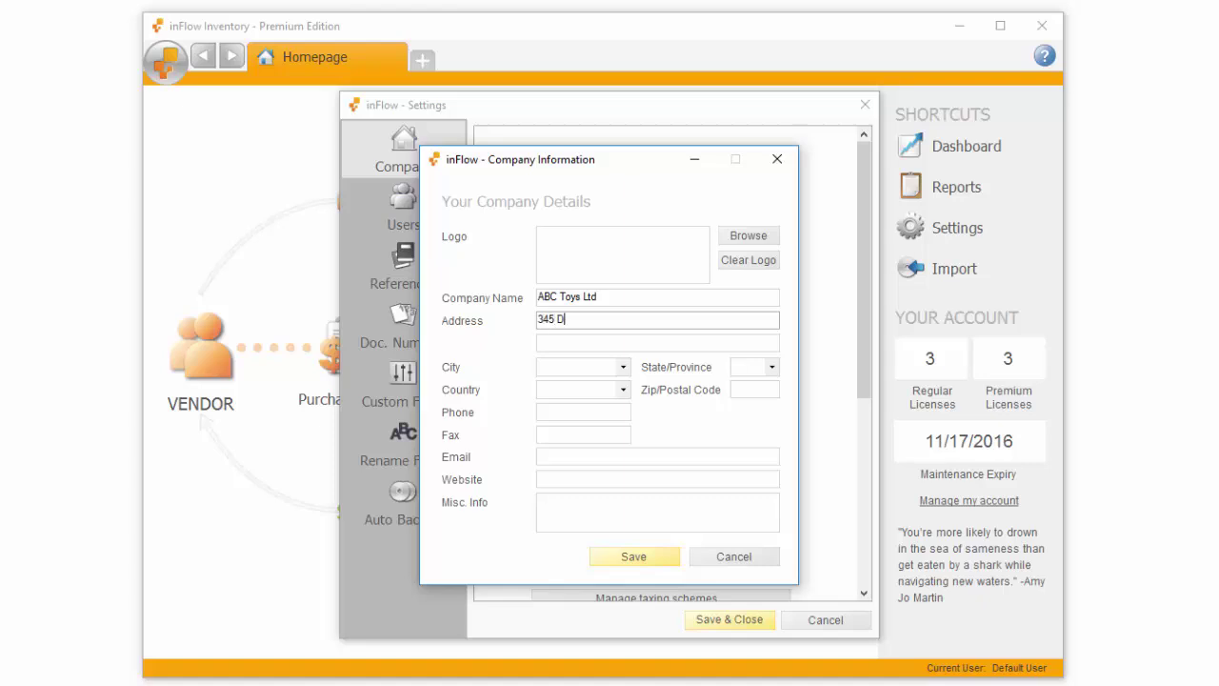
pyautogui.write('reamy Street, Suite 134')
pyautogui.press('Tab')
# - Enter state CA, country USA, the ZIP code and the company phone number
pyautogui.press('Tab')
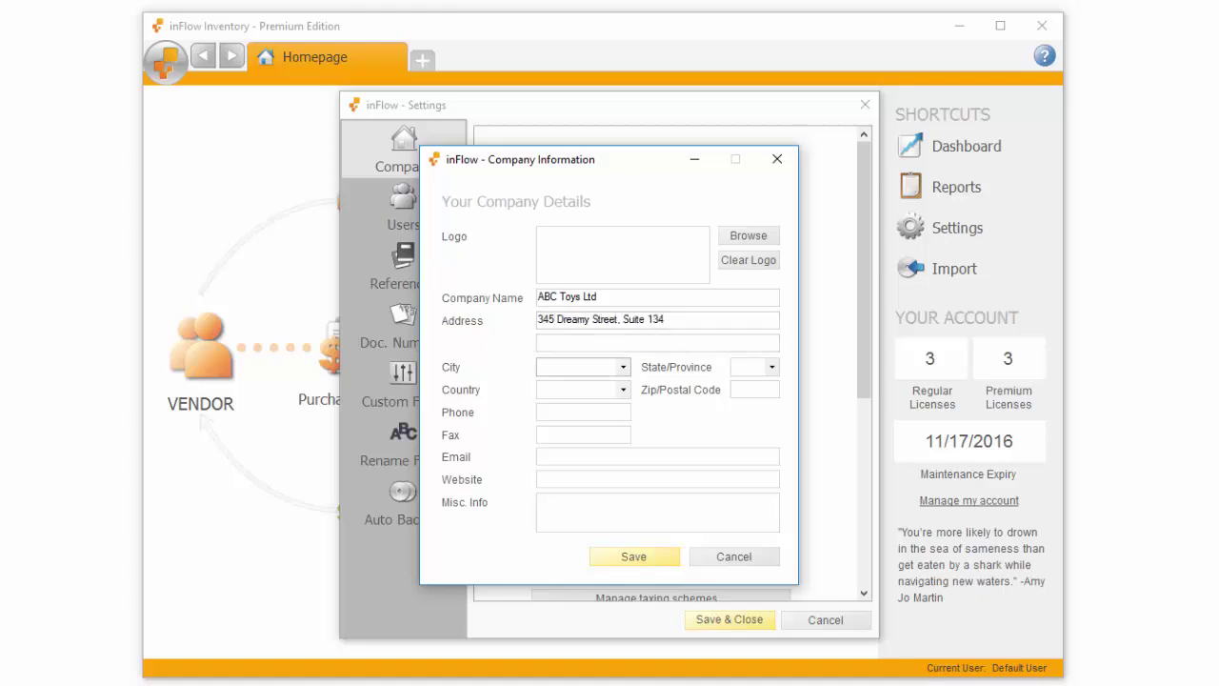
pyautogui.write('Wonderland')
pyautogui.press('Tab')
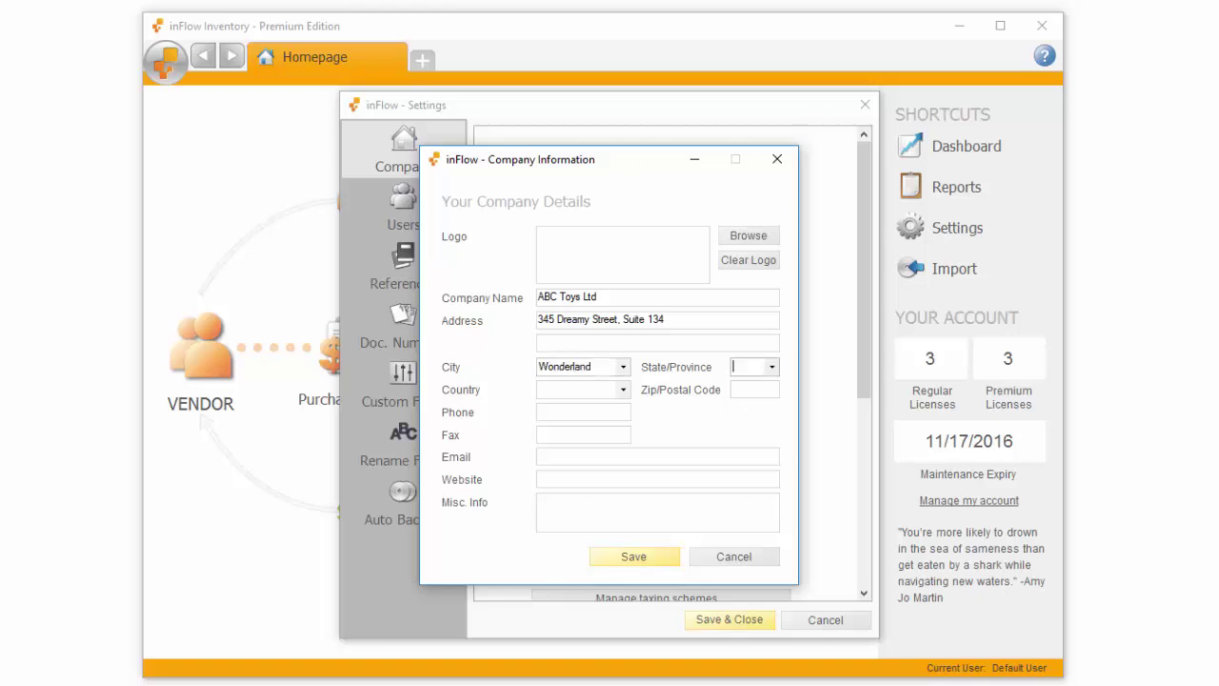
pyautogui.write('CA')
pyautogui.press('Tab')
pyautogui.write('USA')
pyautogui.press('Tab')
pyautogui.write('17087')
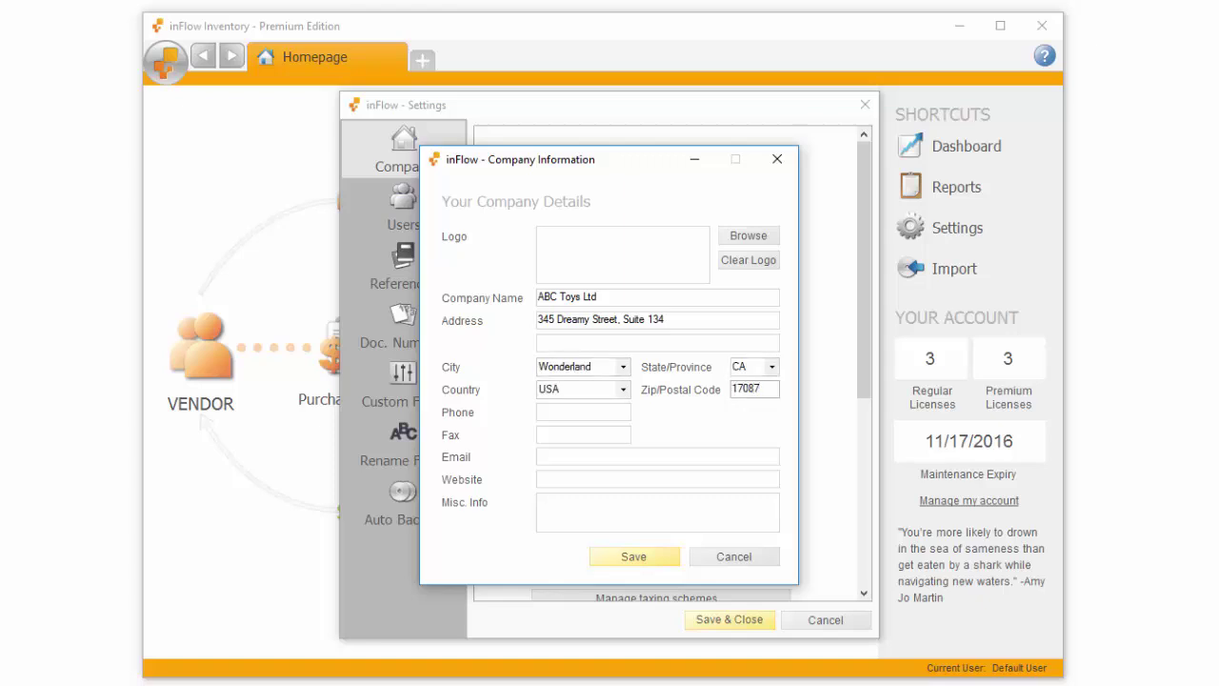
pyautogui.press('Tab')
pyautogui.write('235-678-933')
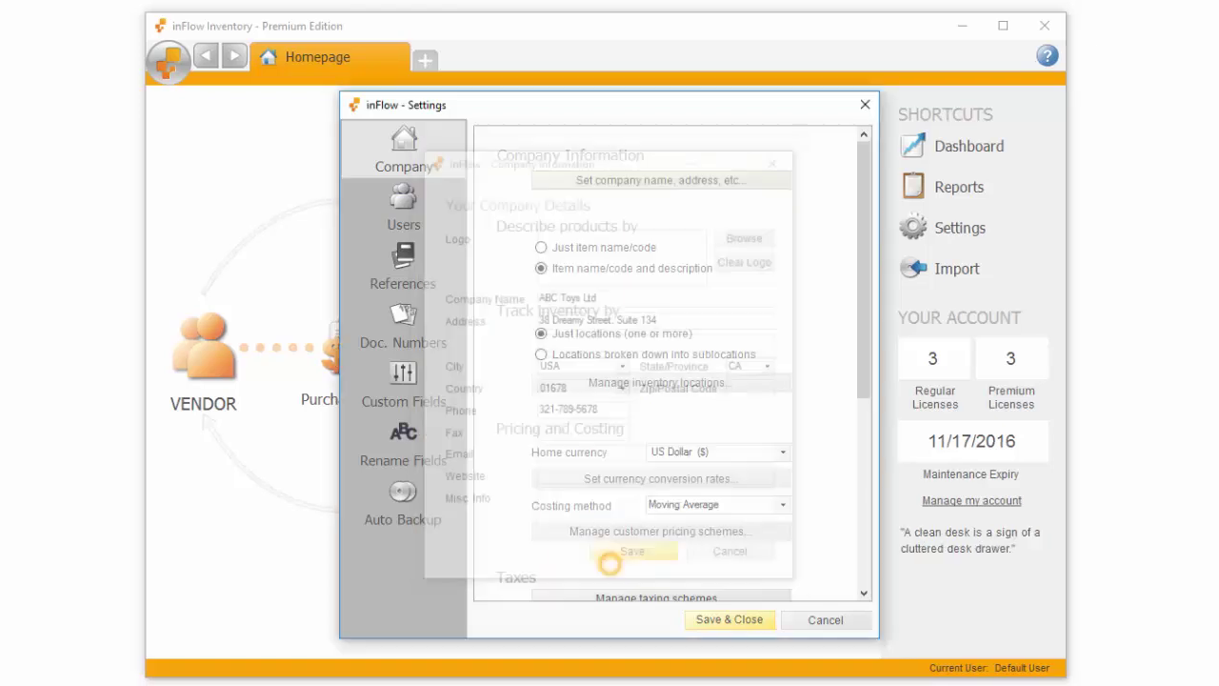
# - Save the company details and close Settings
pyautogui.click(730, 619)
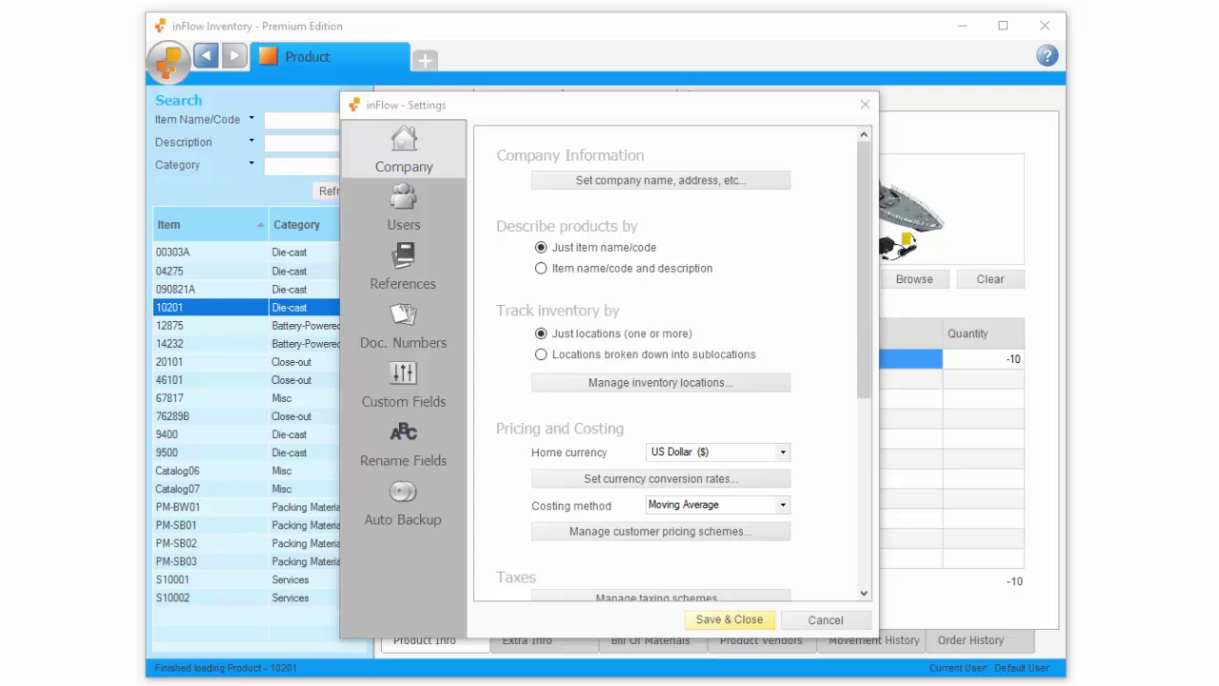
# - Describe products by item name/code and description, then save and close Settings
pyautogui.click(696, 269)
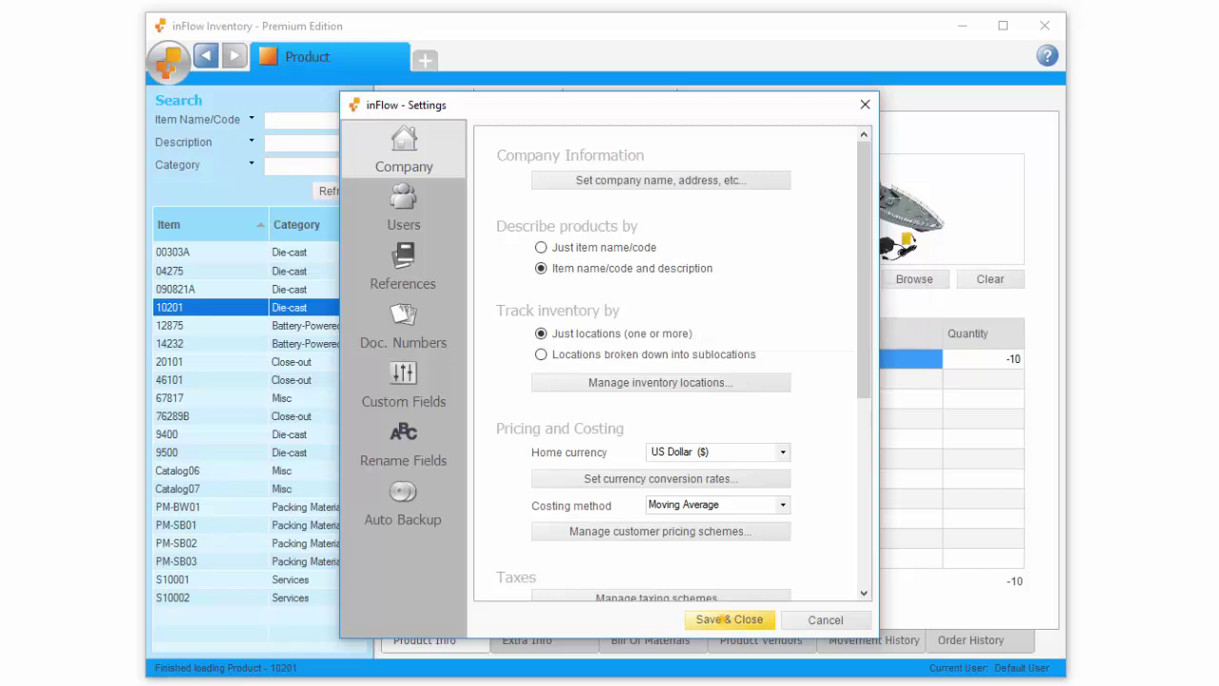
pyautogui.click(729, 619)
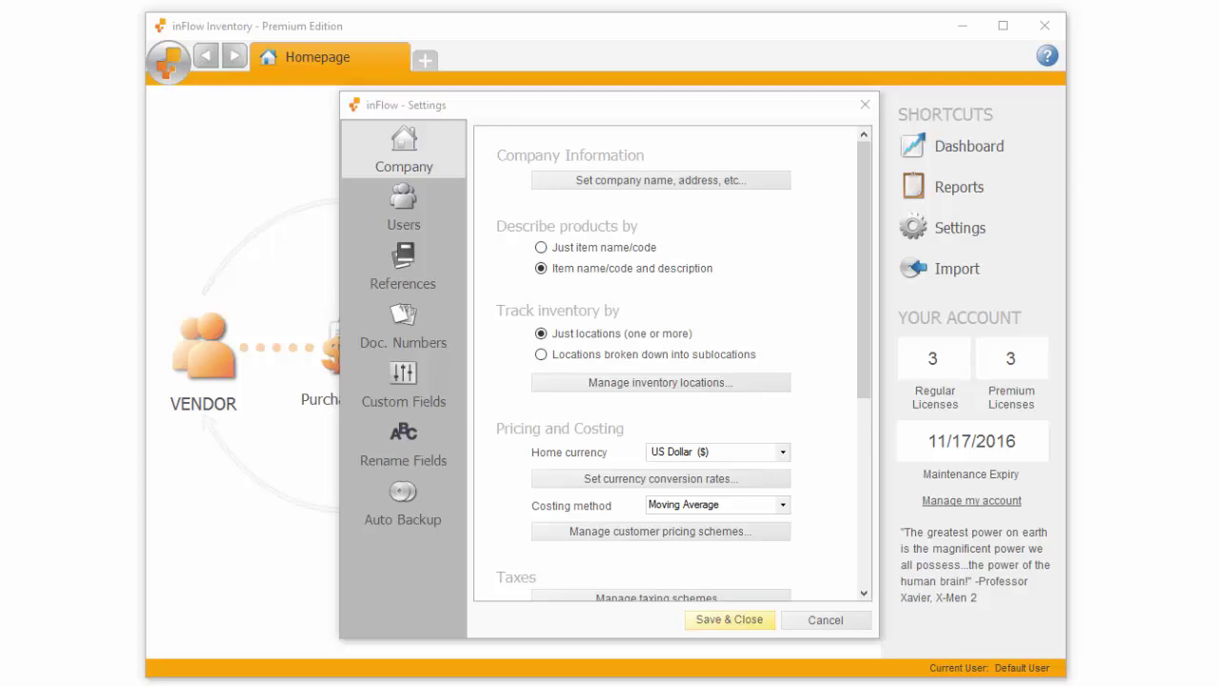
# - Star NY Warehouse as the default location in the inventory locations list
pyautogui.click(678, 354)
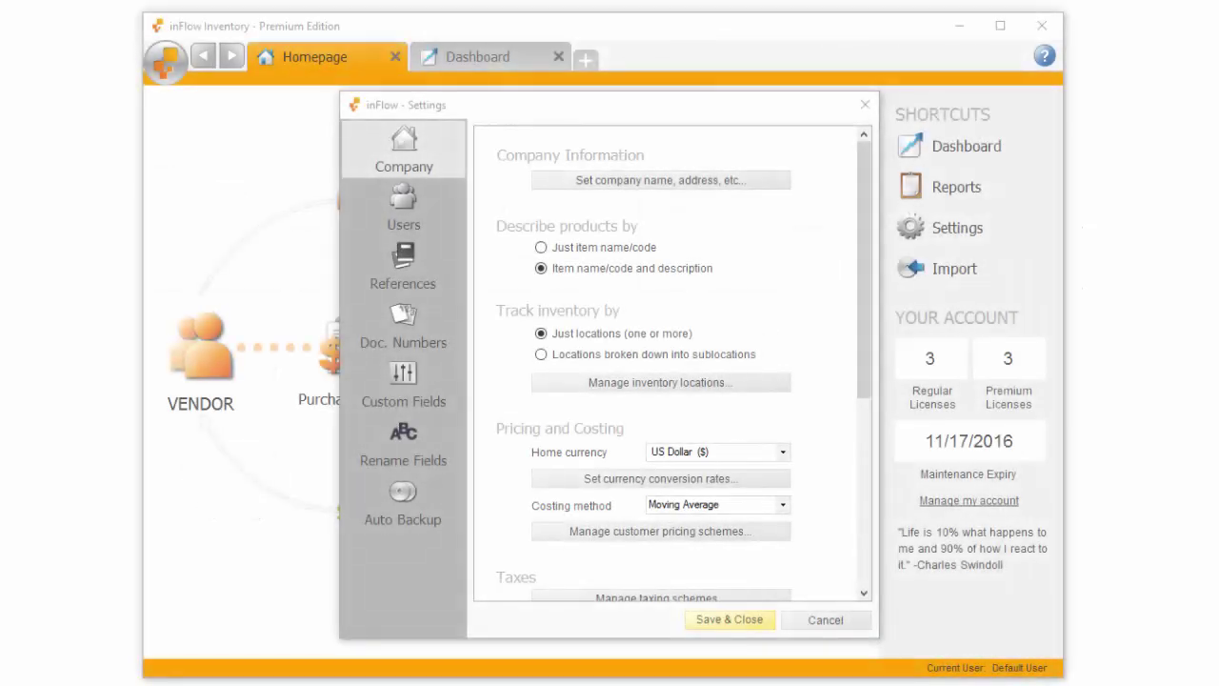
pyautogui.click(698, 388)
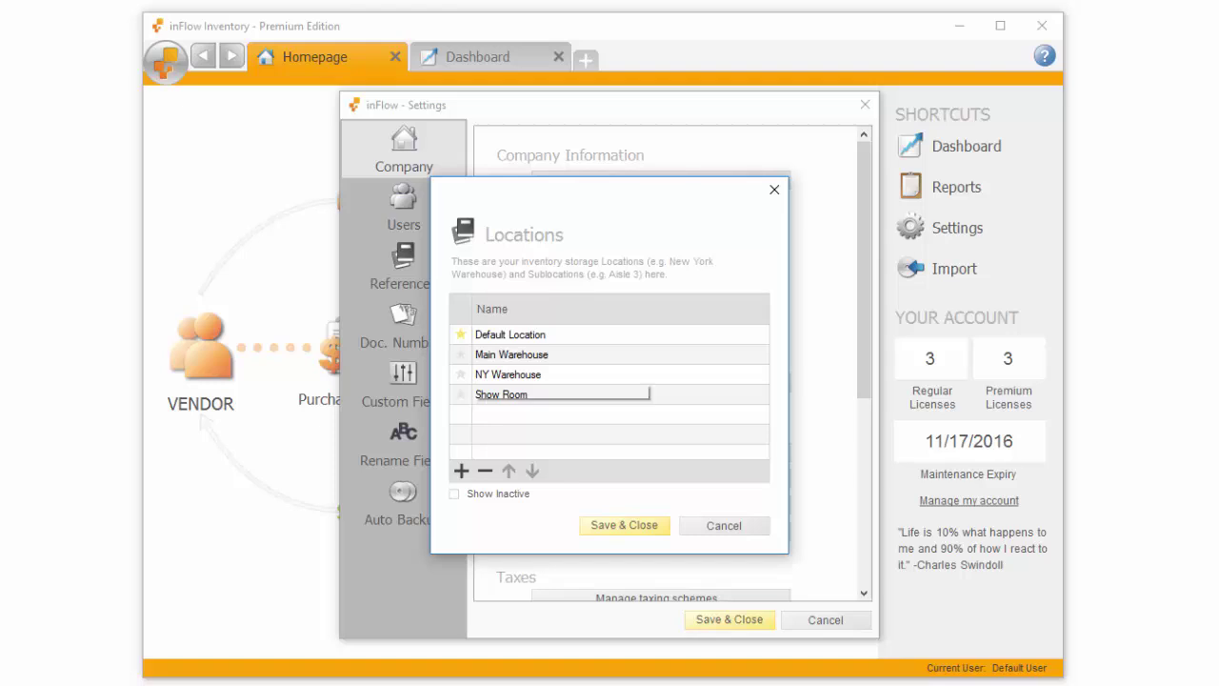
pyautogui.click(460, 374)
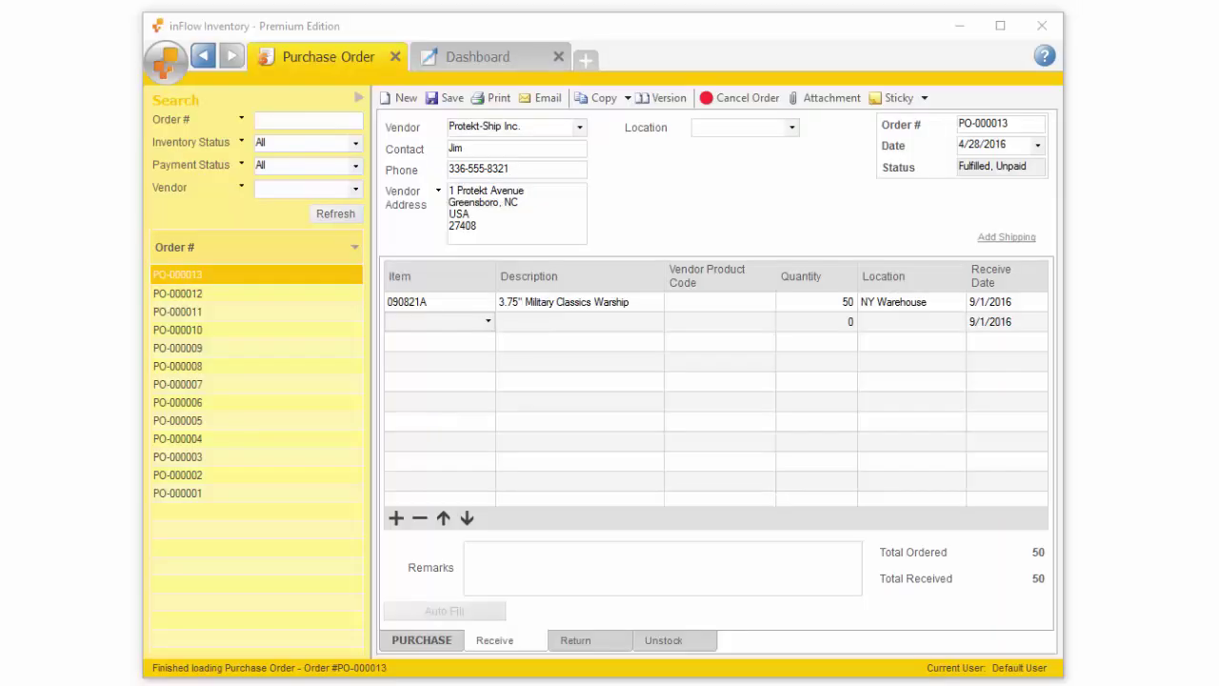
# - Set the purchase order line's location to Show Room and sales order row 4 to NY Warehouse
pyautogui.click(938, 300)
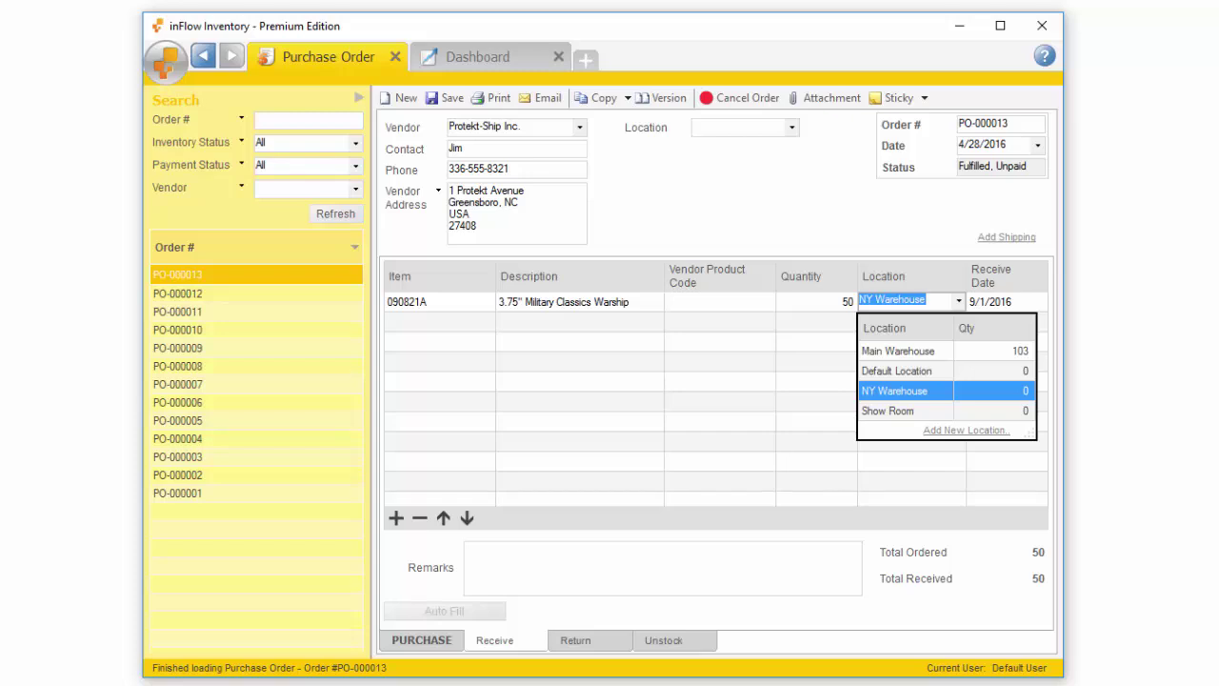
pyautogui.click(928, 410)
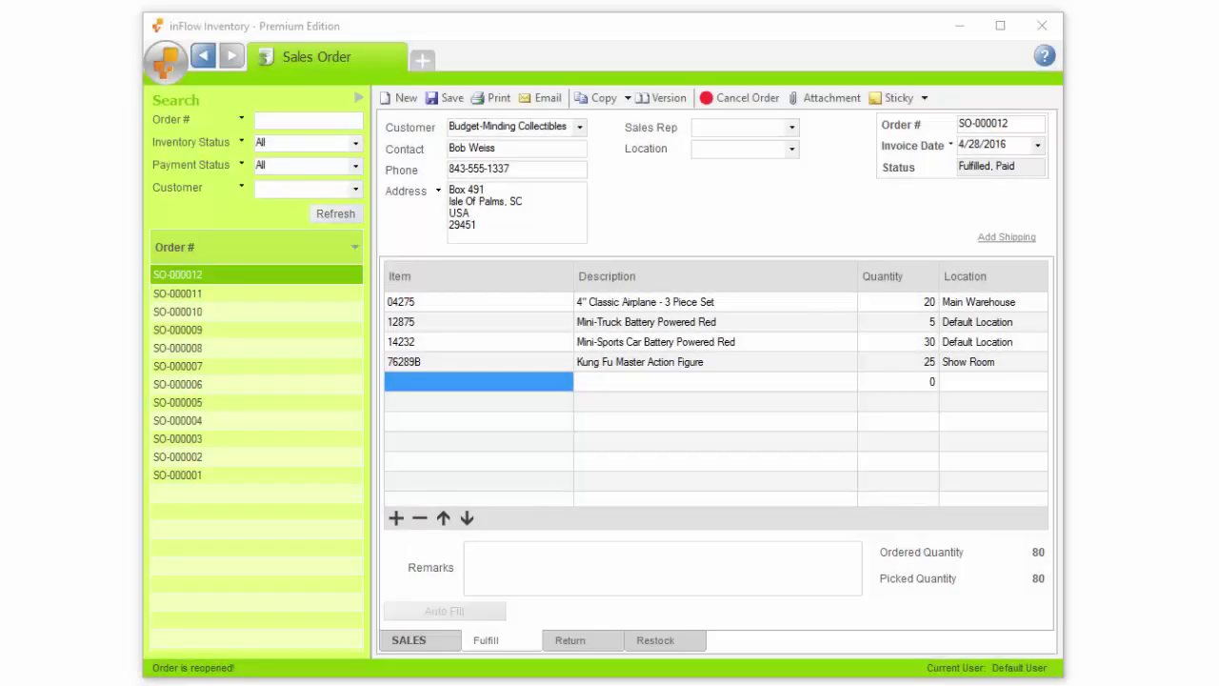
pyautogui.click(983, 361)
pyautogui.click(983, 407)
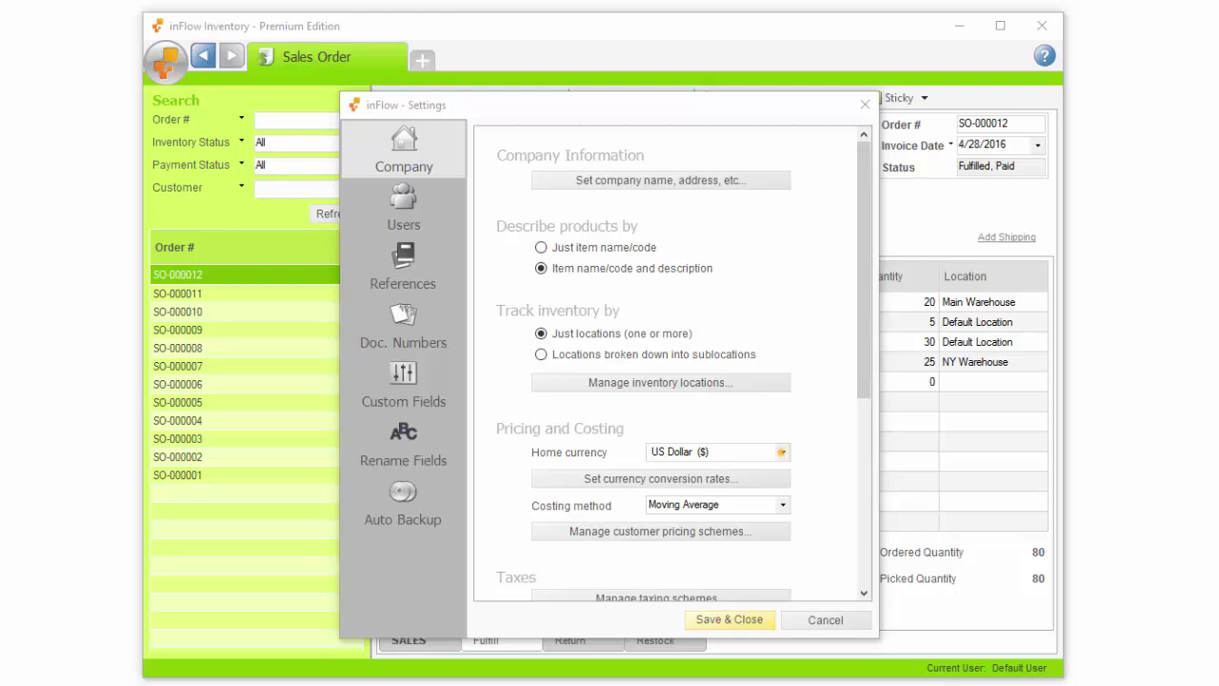
# - Keep US Dollar as home currency and add Canadian Dollar at exchange rate 1.3
pyautogui.click(782, 452)
pyautogui.press('Return')
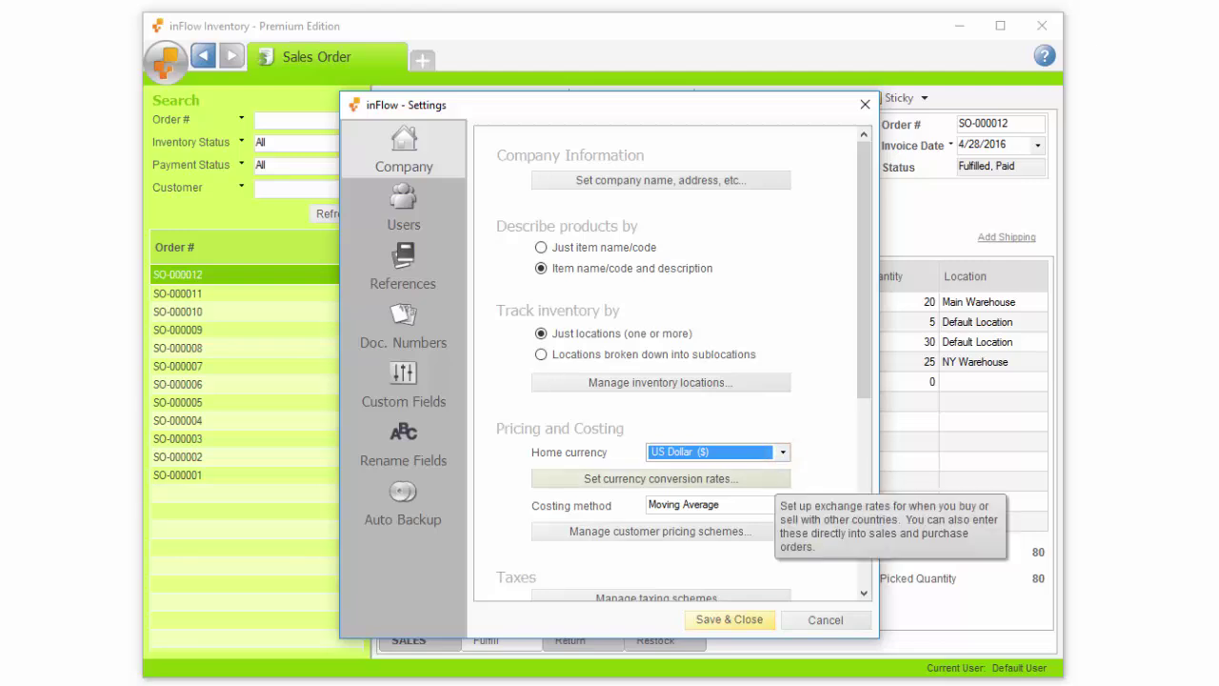
pyautogui.click(771, 478)
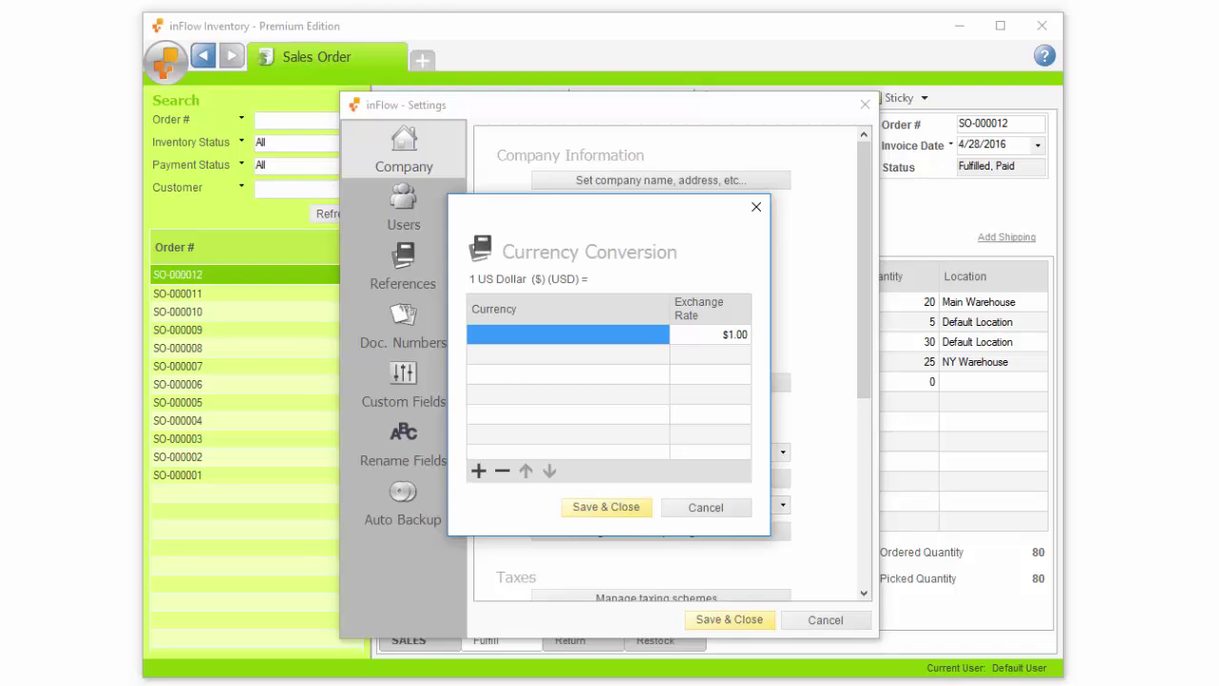
pyautogui.press('c')
pyautogui.click(661, 334)
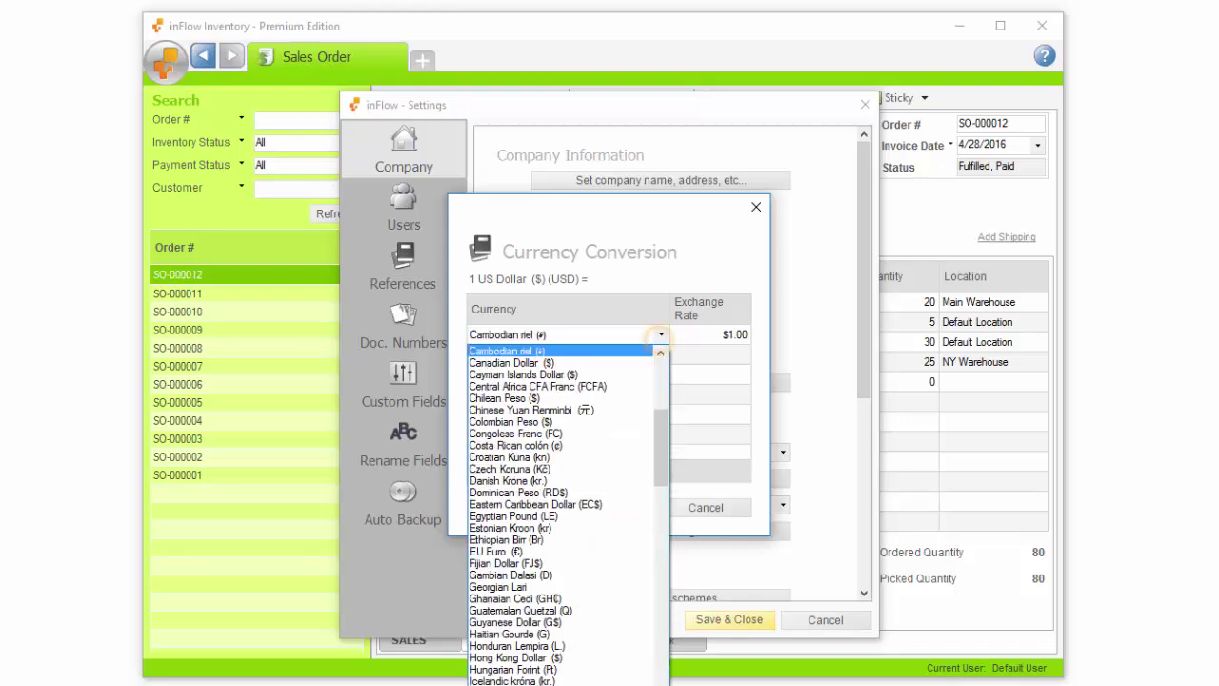
pyautogui.click(635, 360)
pyautogui.click(720, 334)
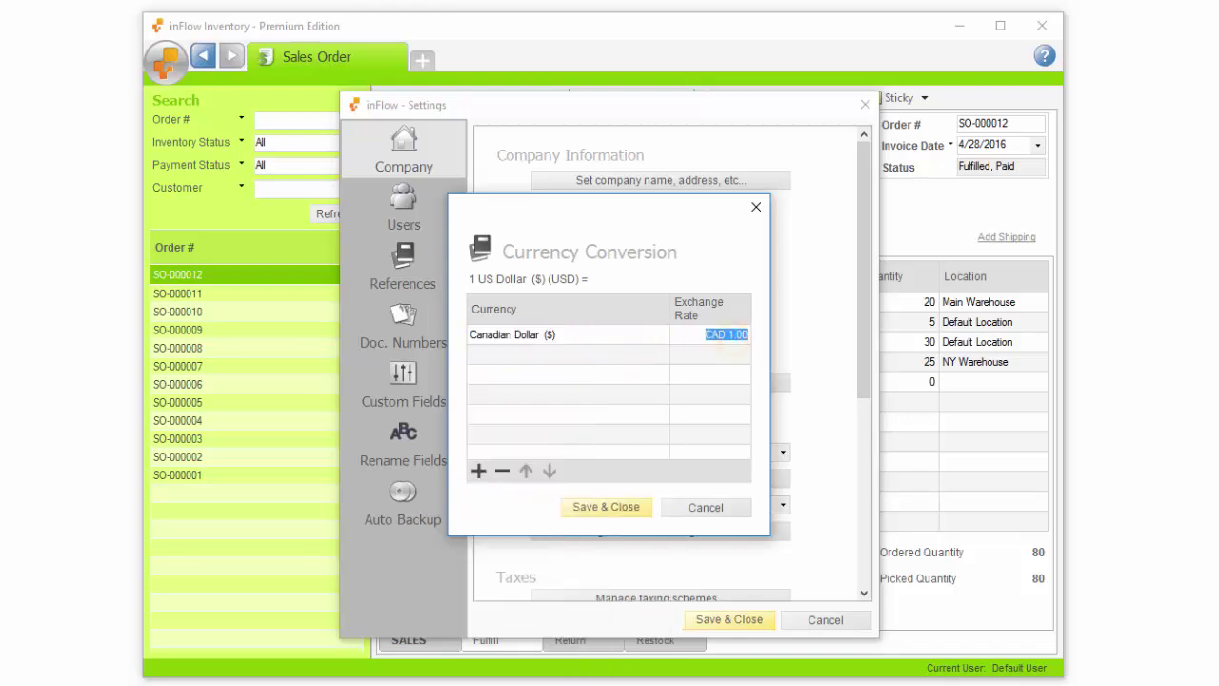
pyautogui.write('1.3')
pyautogui.click(623, 507)
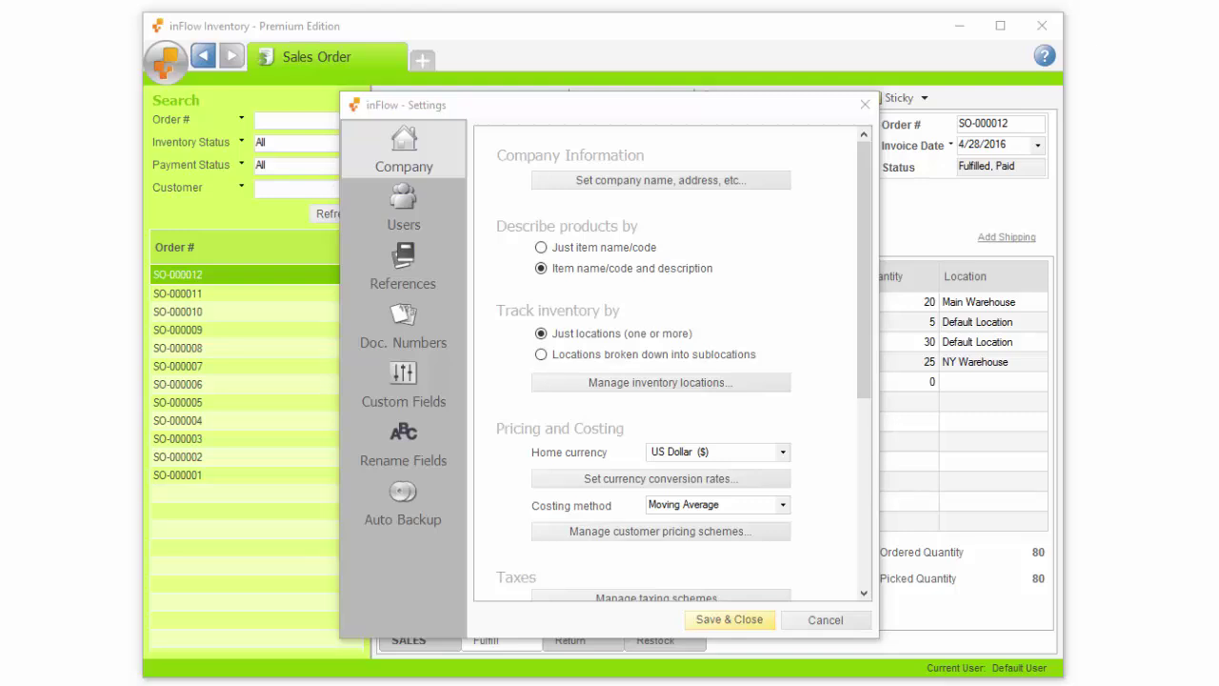
# - Review the costing method options and keep Moving Average
pyautogui.click(782, 504)
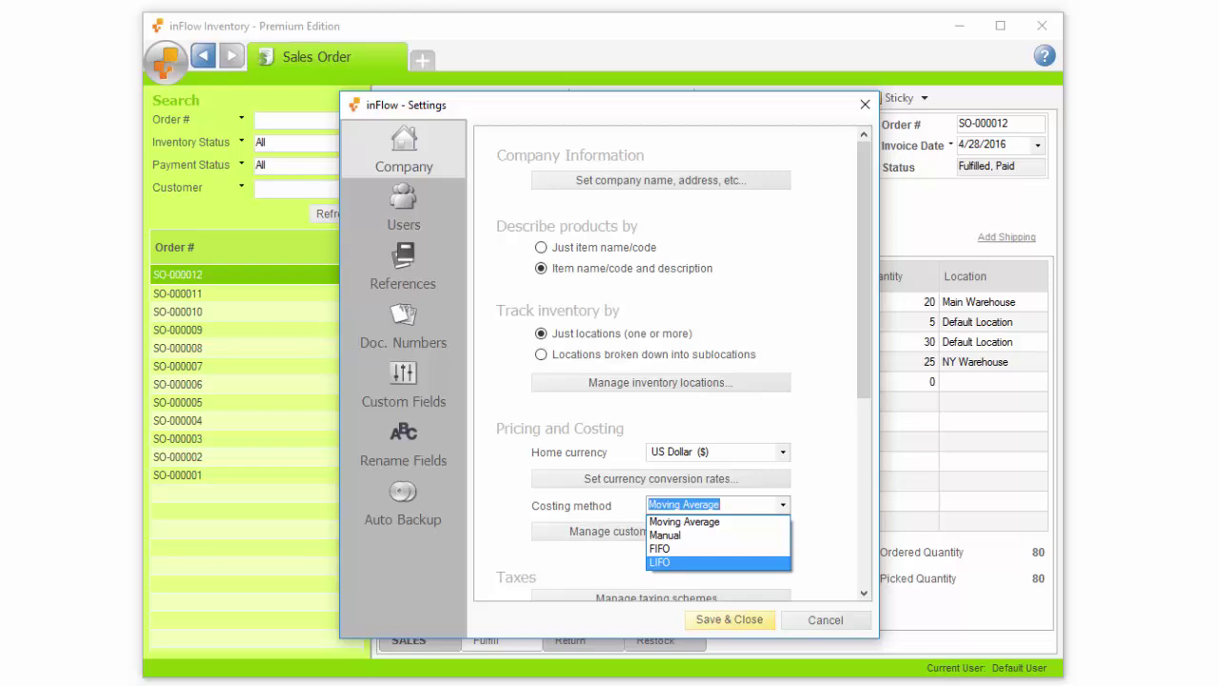
pyautogui.press('Escape')
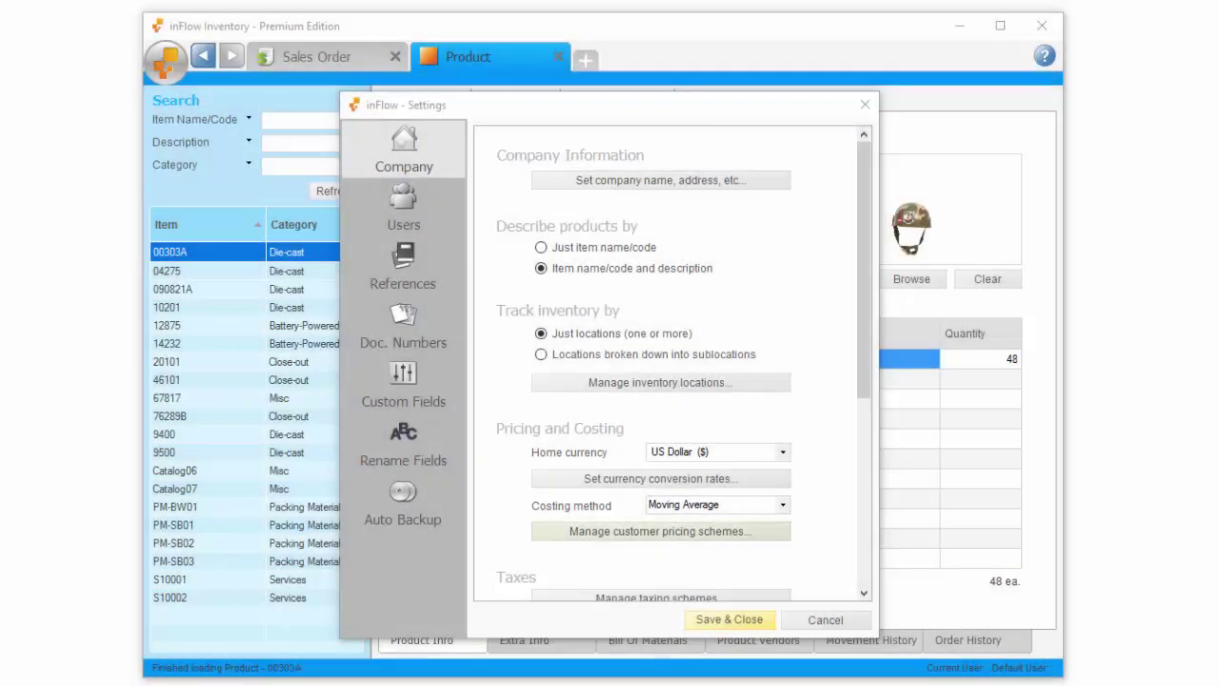
# - Rename the Retail Price scheme to Canadian Price with Canadian Dollar currency
pyautogui.click(779, 531)
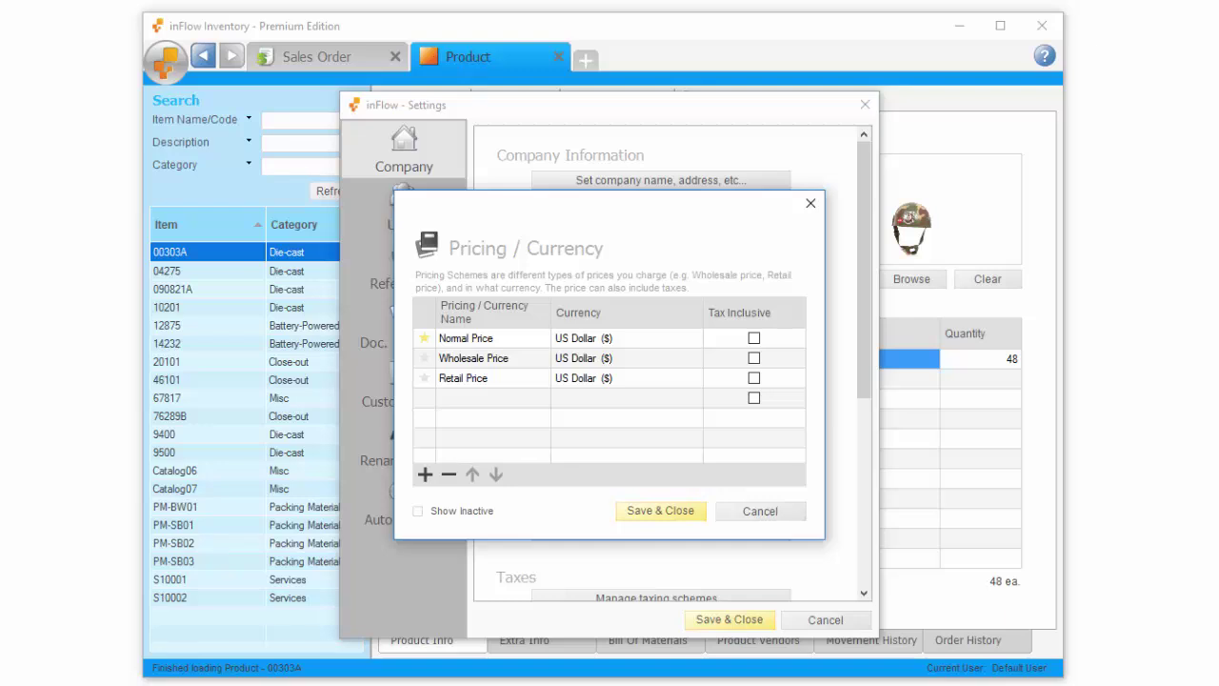
pyautogui.doubleClick(503, 378)
pyautogui.write('Canadian')
pyautogui.press('BackSpace')
pyautogui.write('n Price')
pyautogui.click(693, 379)
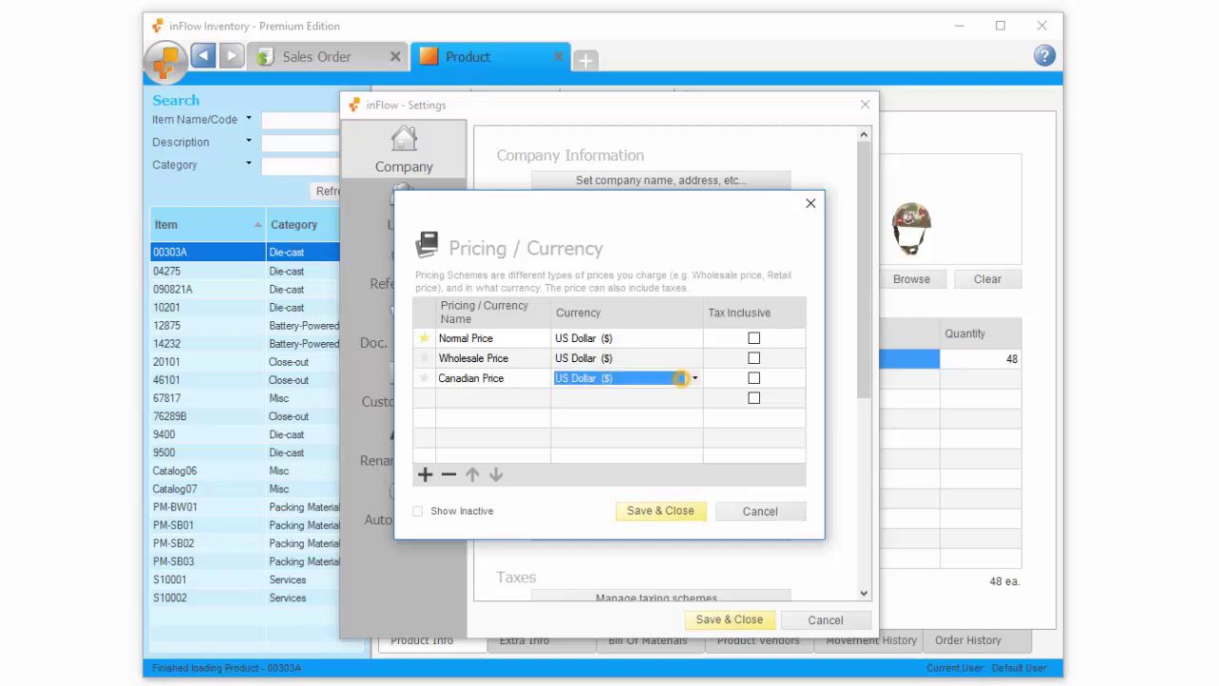
pyautogui.click(693, 381)
pyautogui.scroll(15, 692, 382)
pyautogui.click(657, 414)
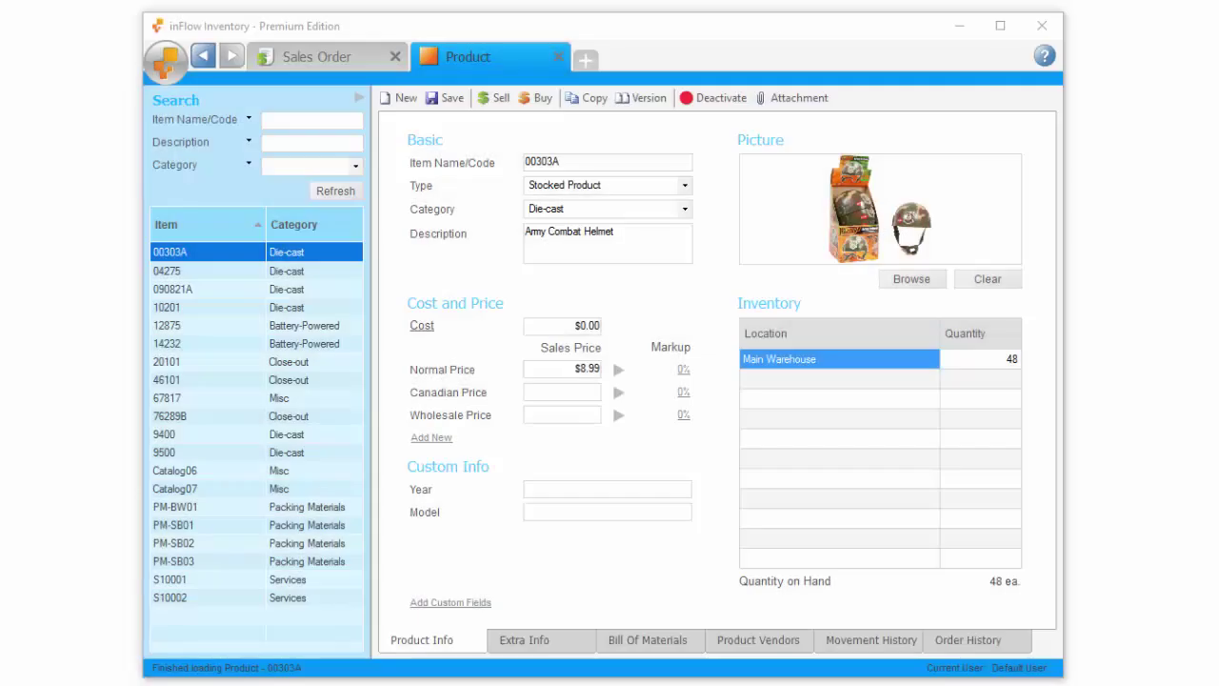
# - Enter 12 as product 00303A's Canadian Price
pyautogui.click(583, 391)
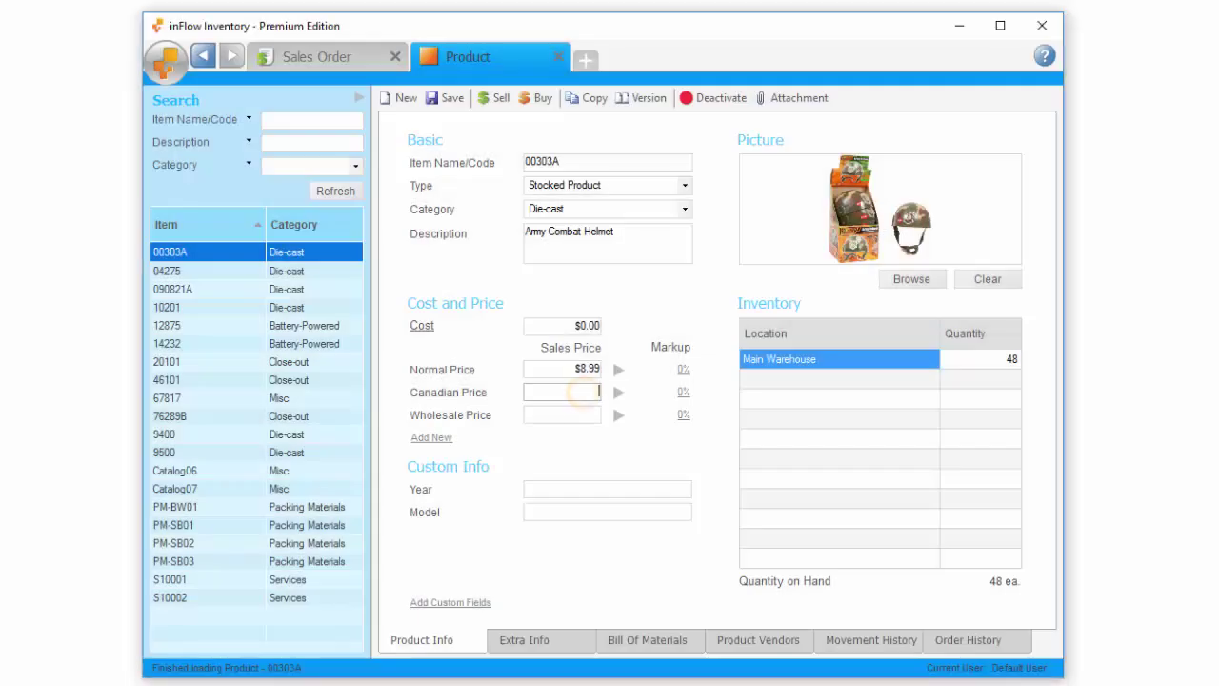
pyautogui.write('12')
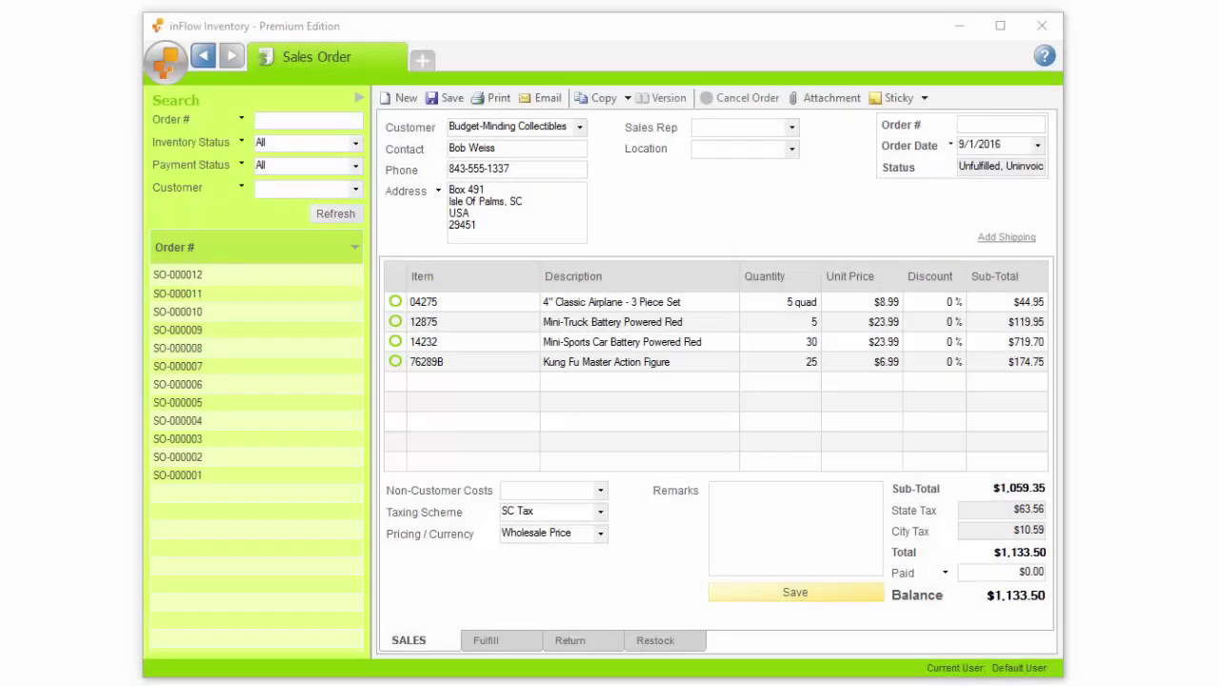
# - Check the order's pricing scheme list and keep Wholesale Price
pyautogui.click(600, 532)
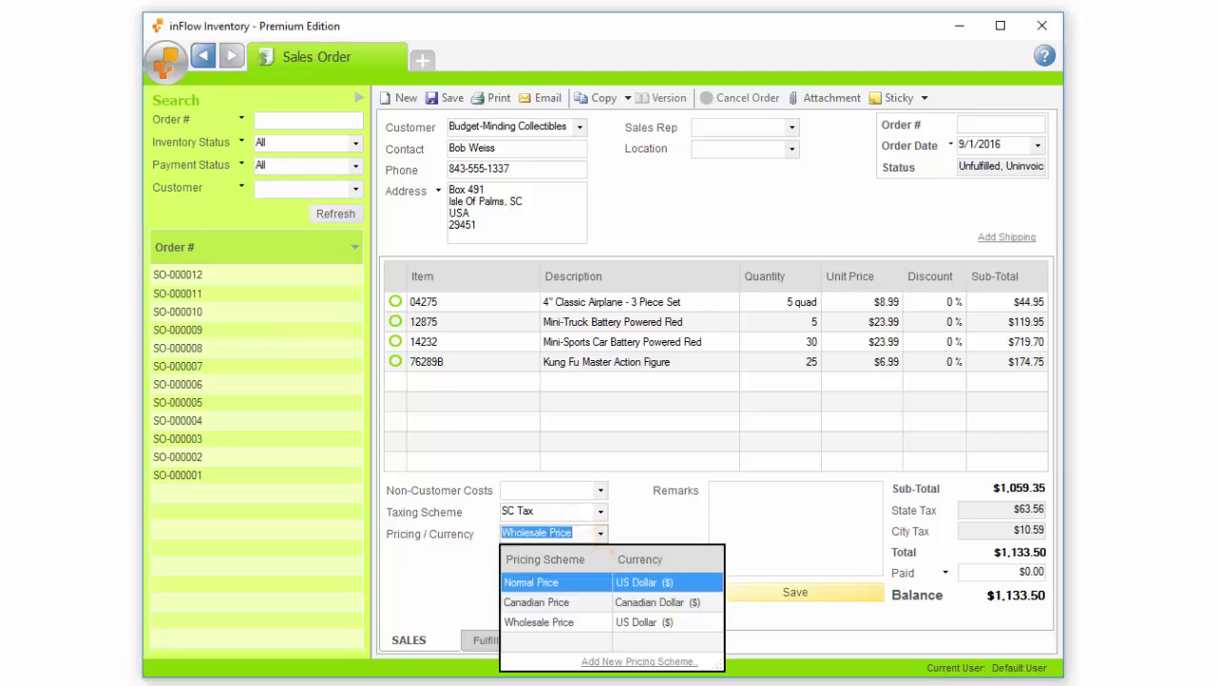
pyautogui.click(563, 621)
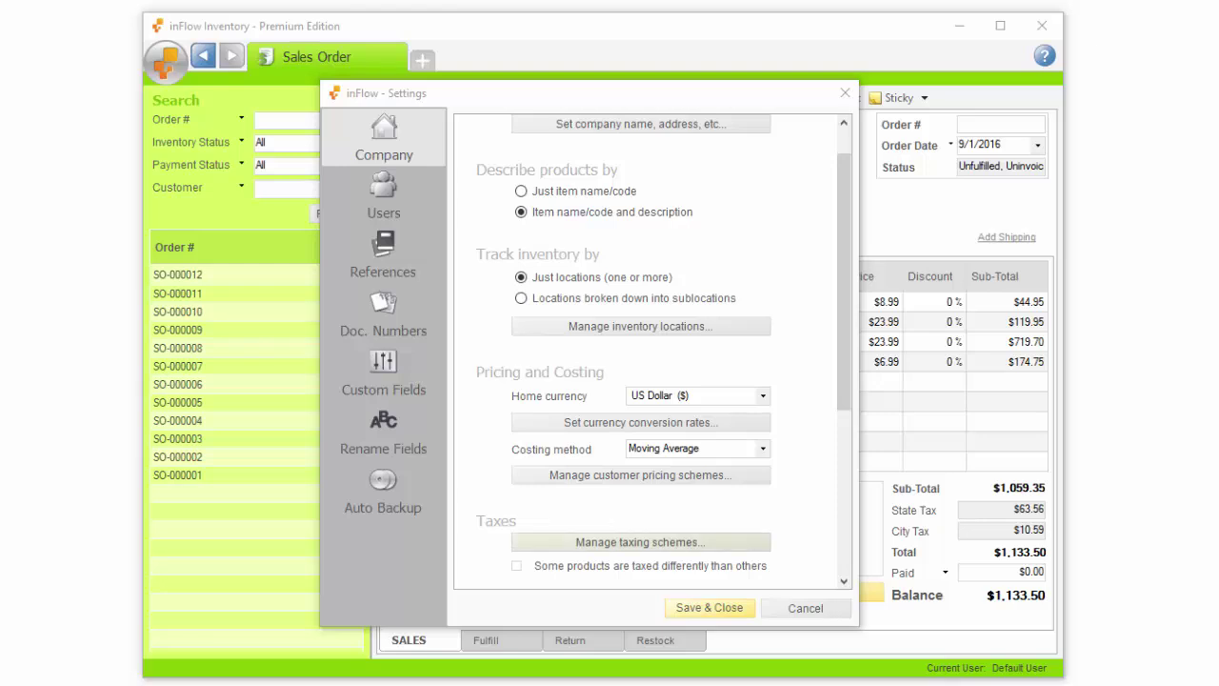
# - Add a 'GST Tax' taxing scheme with tax name GST at 9% and mark it default
pyautogui.click(714, 542)
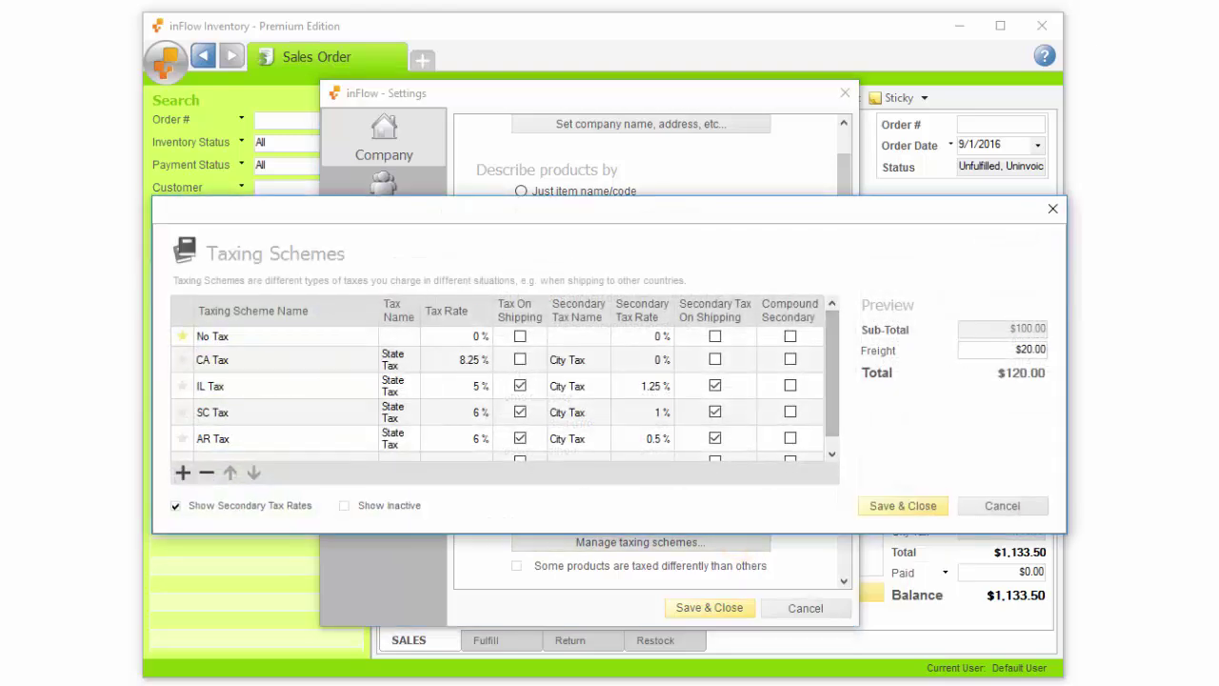
pyautogui.scroll(-1, 831, 419)
pyautogui.click(308, 437)
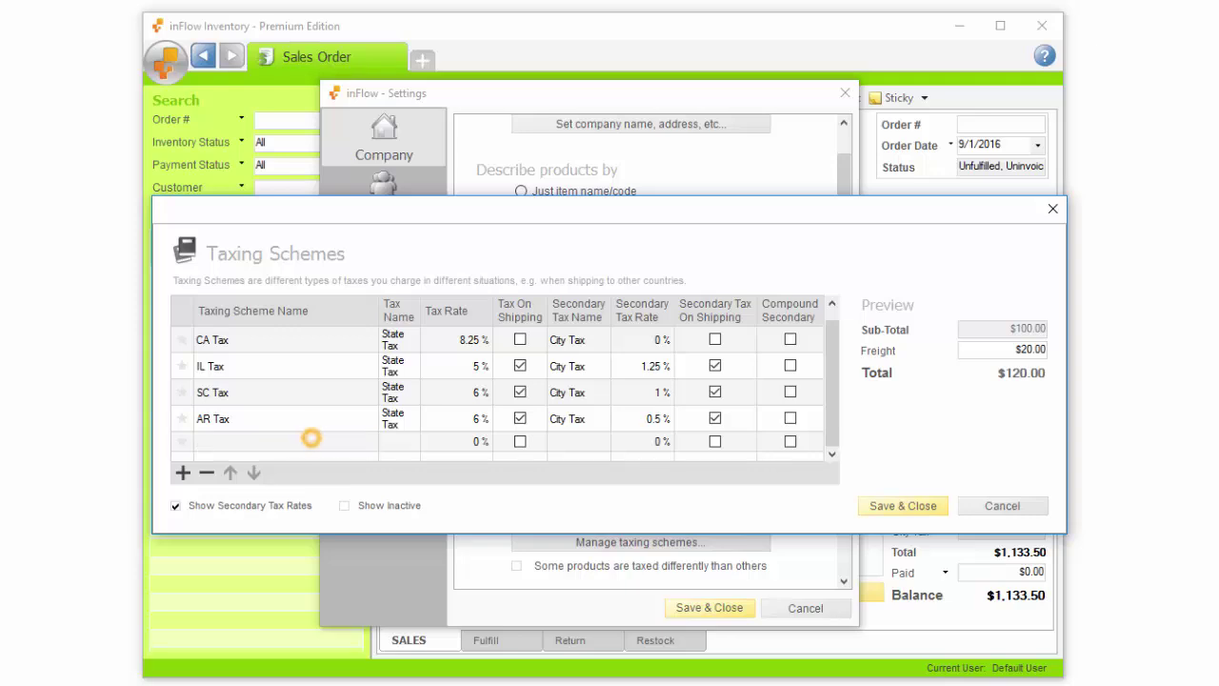
pyautogui.write('GST Tax')
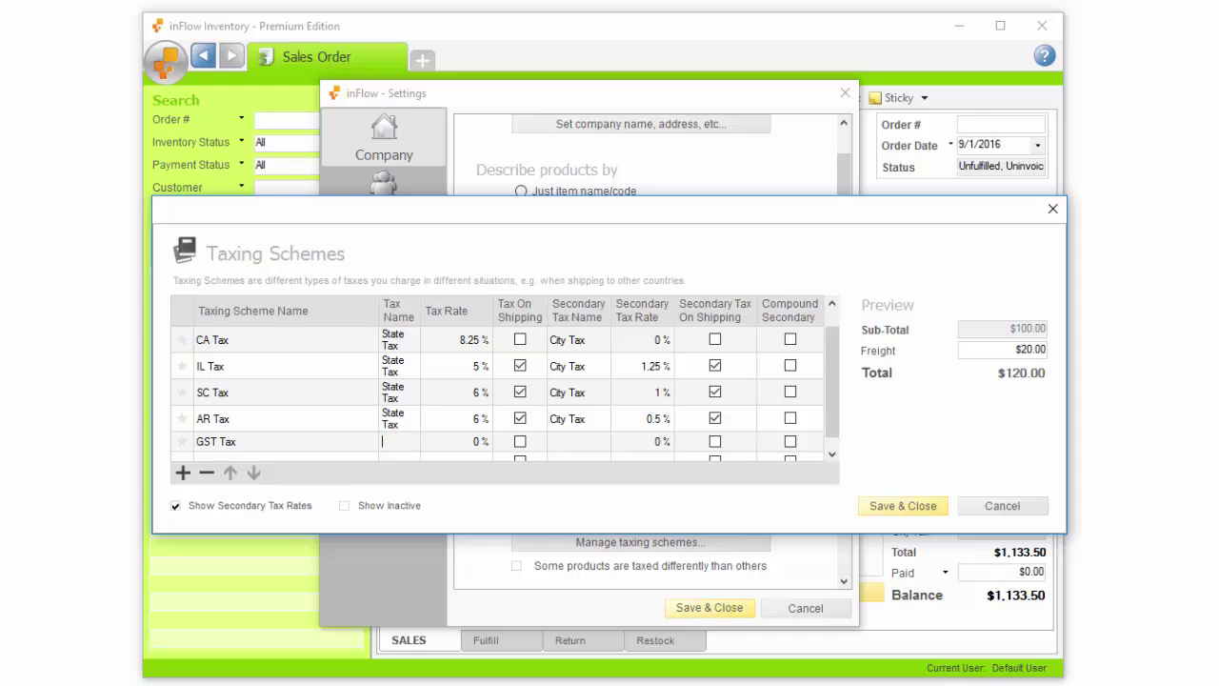
pyautogui.write('GST')
pyautogui.click(478, 441)
pyautogui.write('9')
pyautogui.click(520, 440)
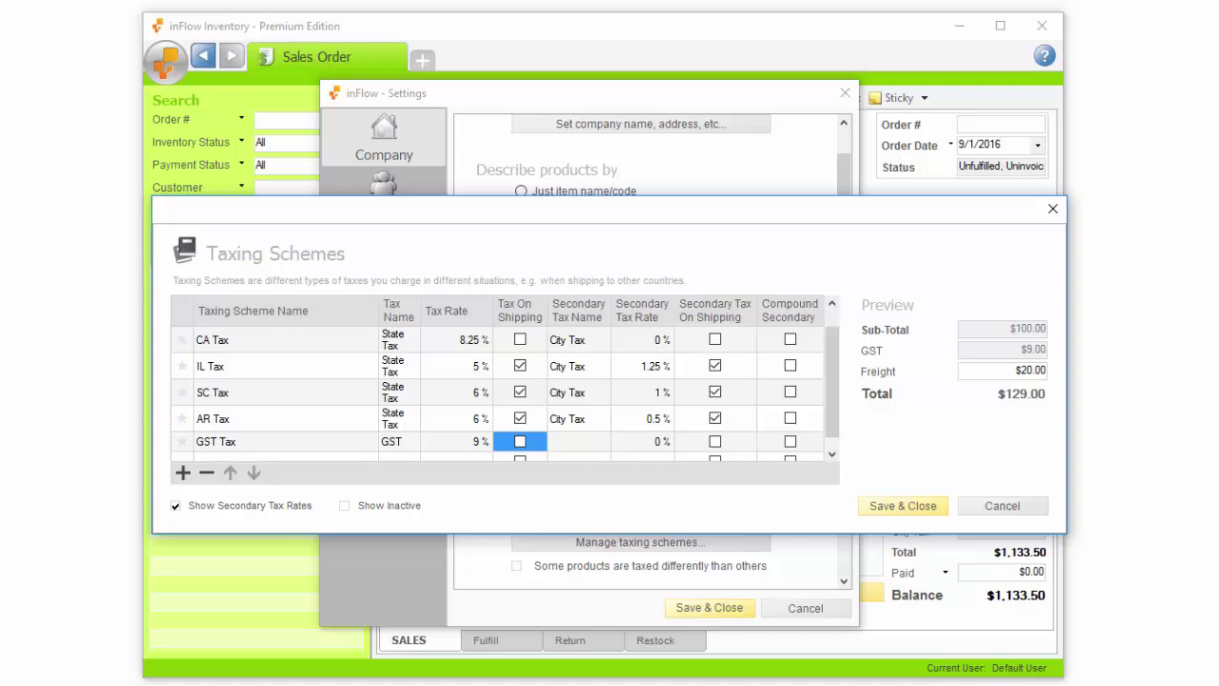
pyautogui.scroll(-1, 505, 394)
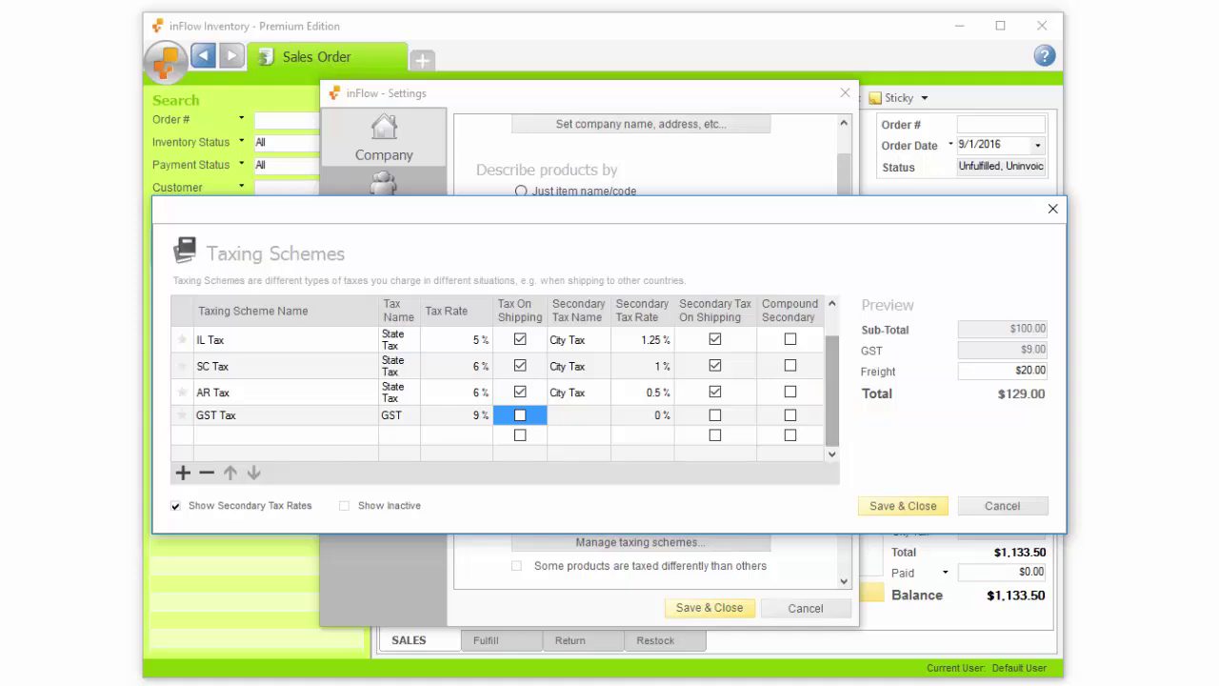
pyautogui.click(181, 415)
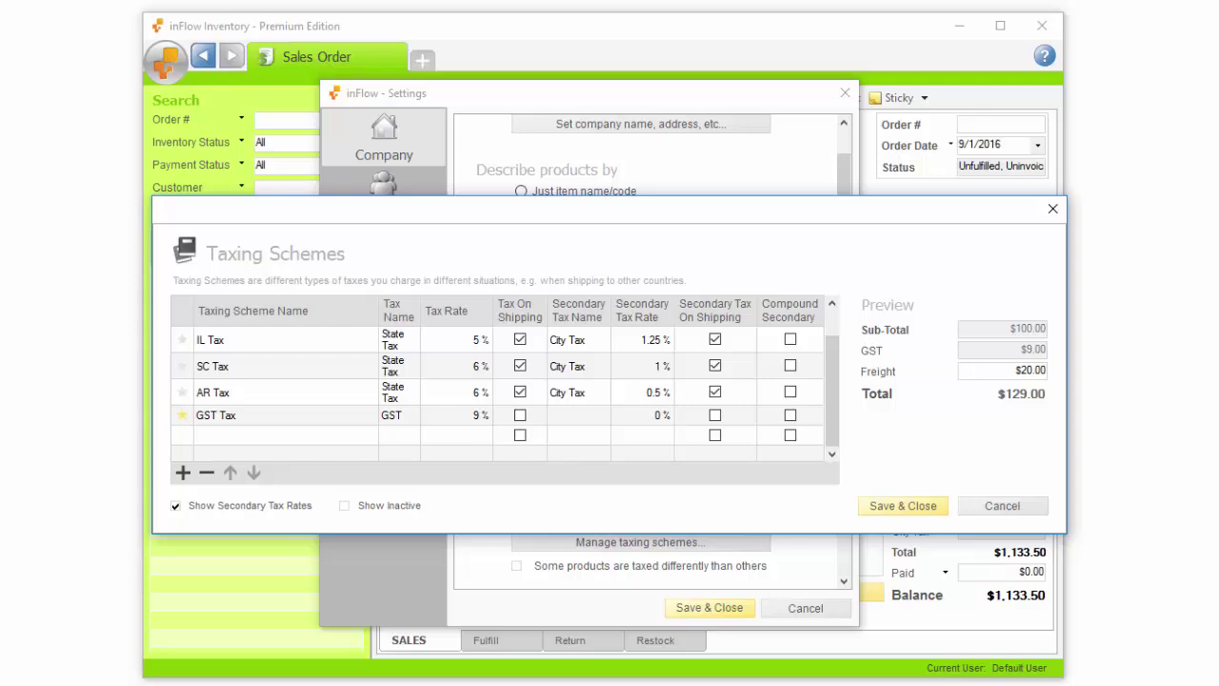
# - Save the taxing schemes and settings, try GST Tax on the sales order, then switch to CA Tax
pyautogui.click(912, 504)
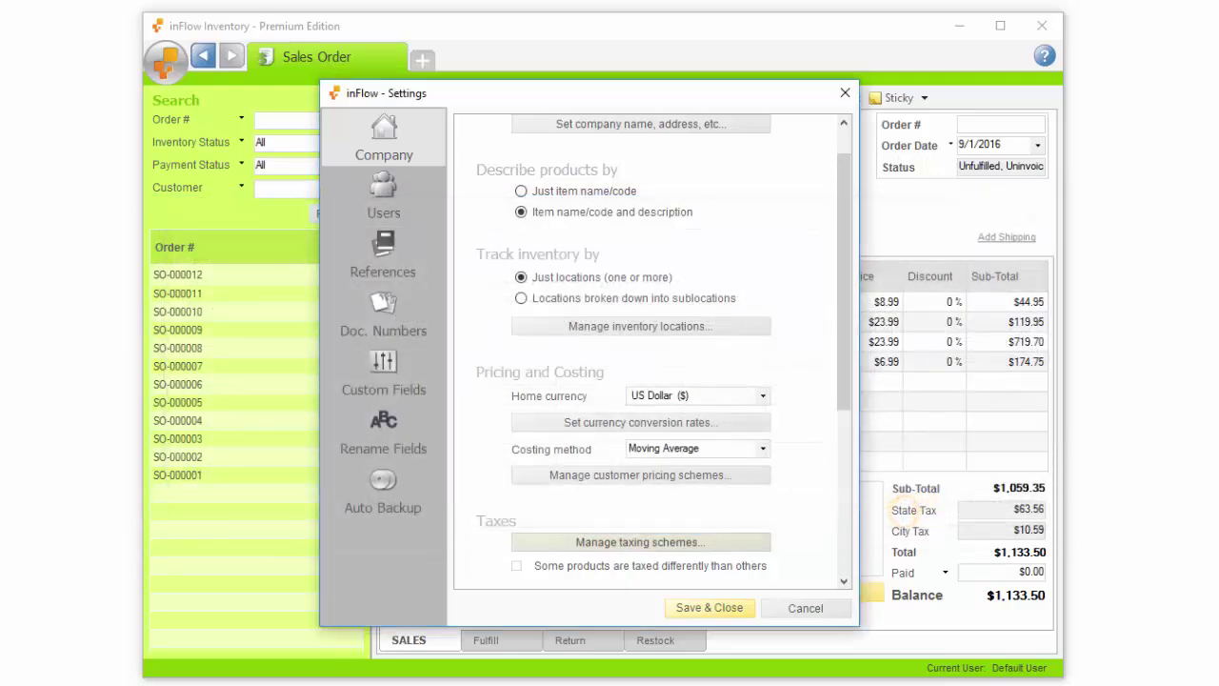
pyautogui.click(722, 608)
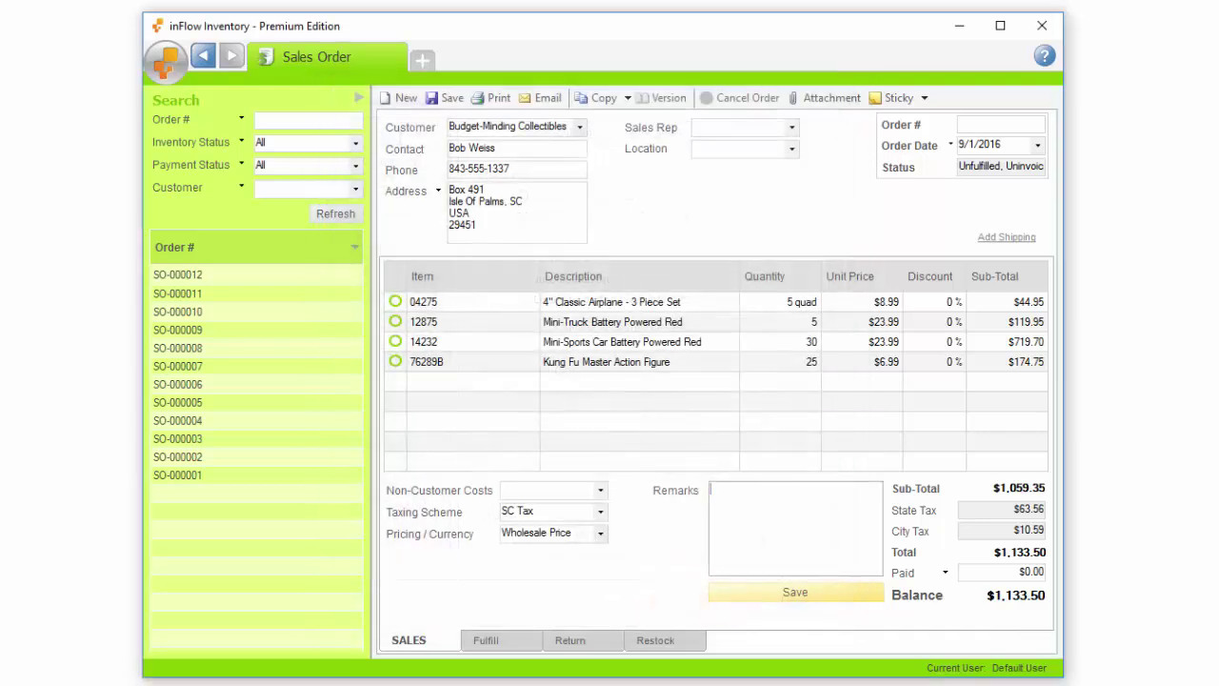
pyautogui.click(599, 512)
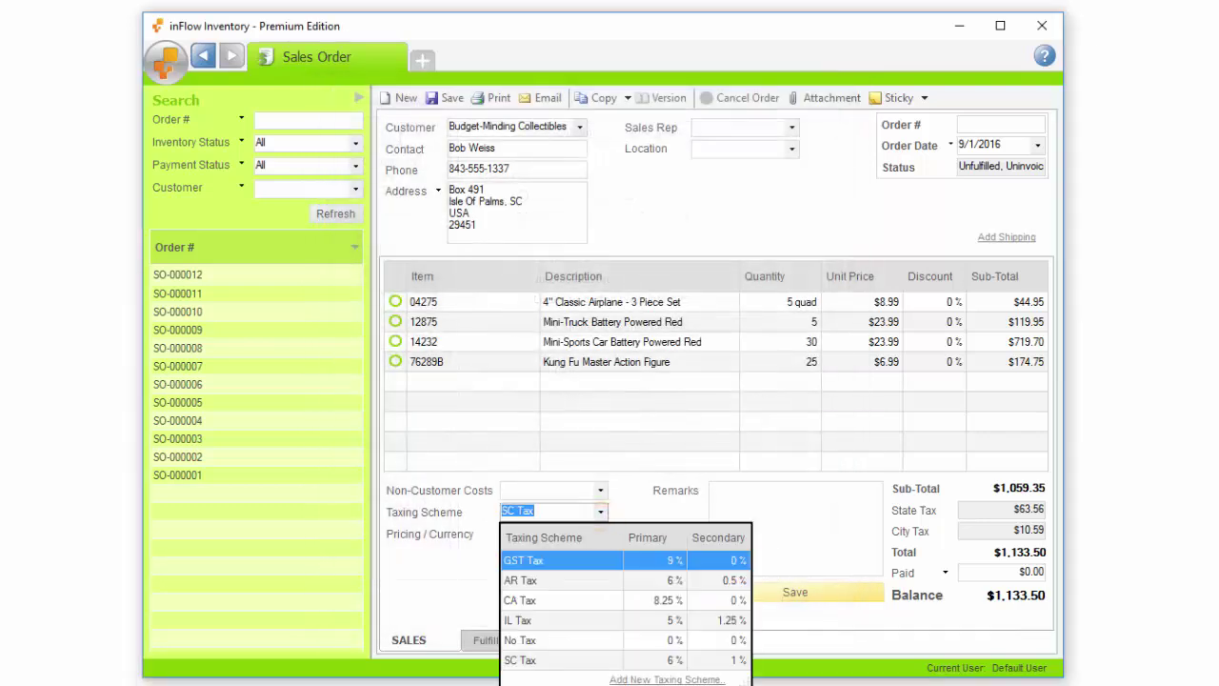
pyautogui.click(570, 556)
pyautogui.click(600, 511)
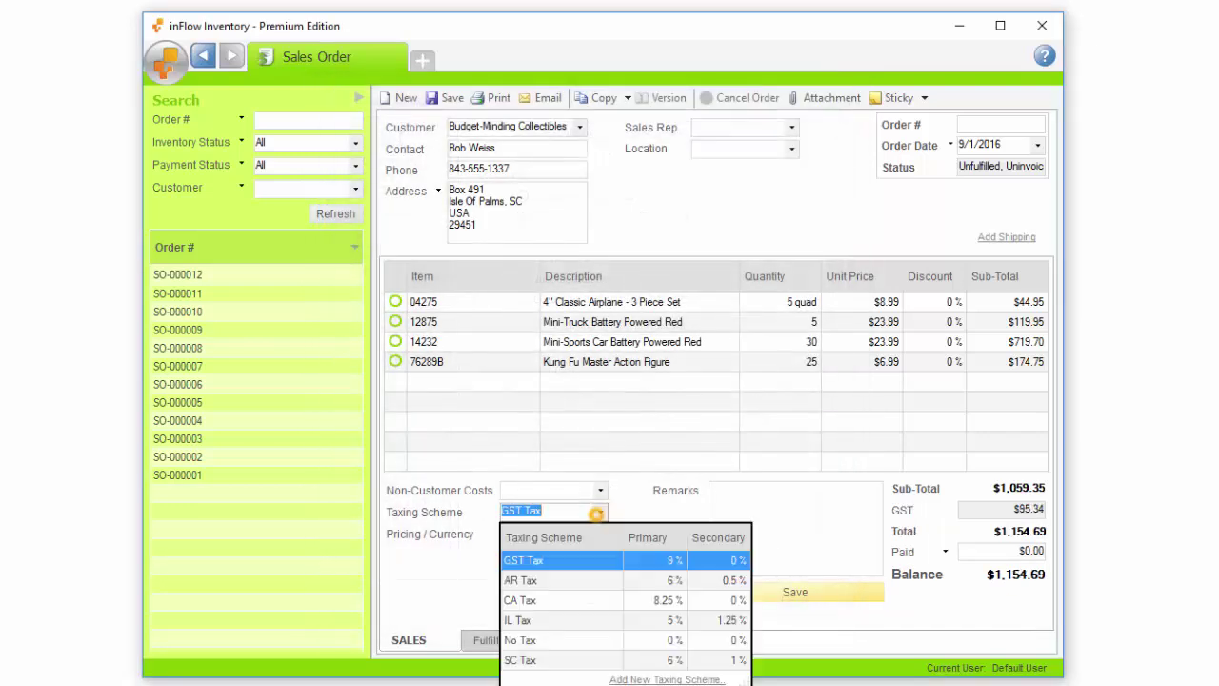
pyautogui.click(537, 602)
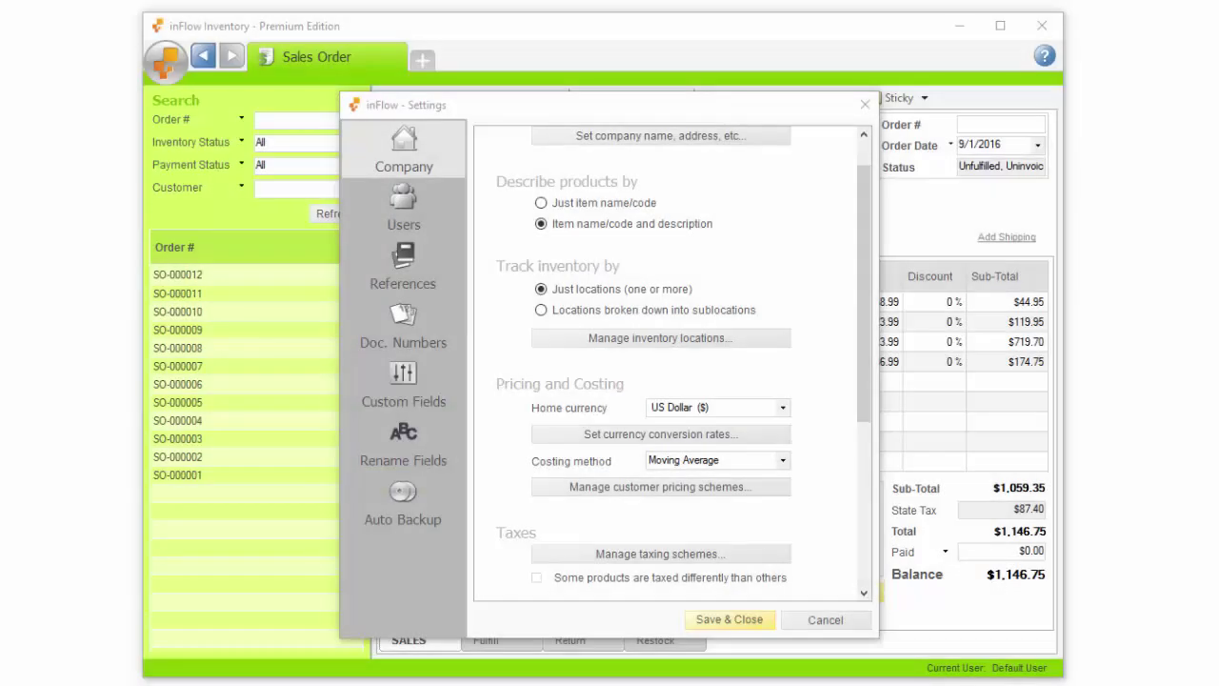
# - Turn on 'Some products are taxed differently than others' and save the settings
pyautogui.click(864, 591)
pyautogui.click(864, 591)
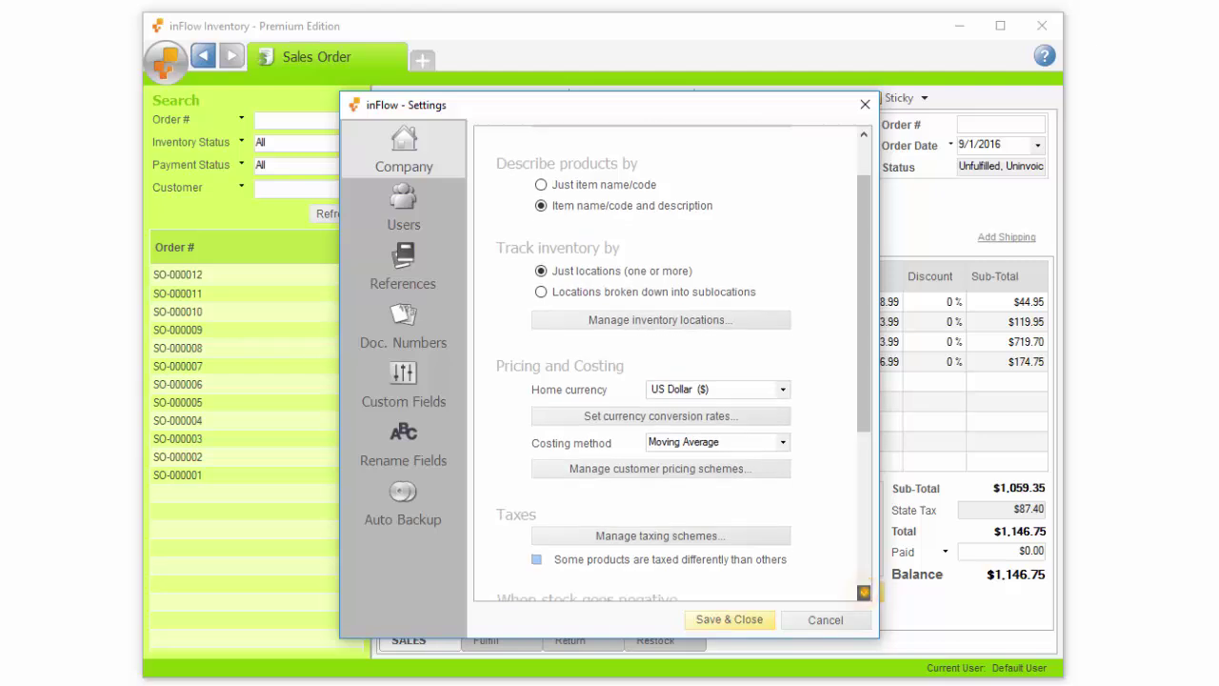
pyautogui.moveTo(693, 561)
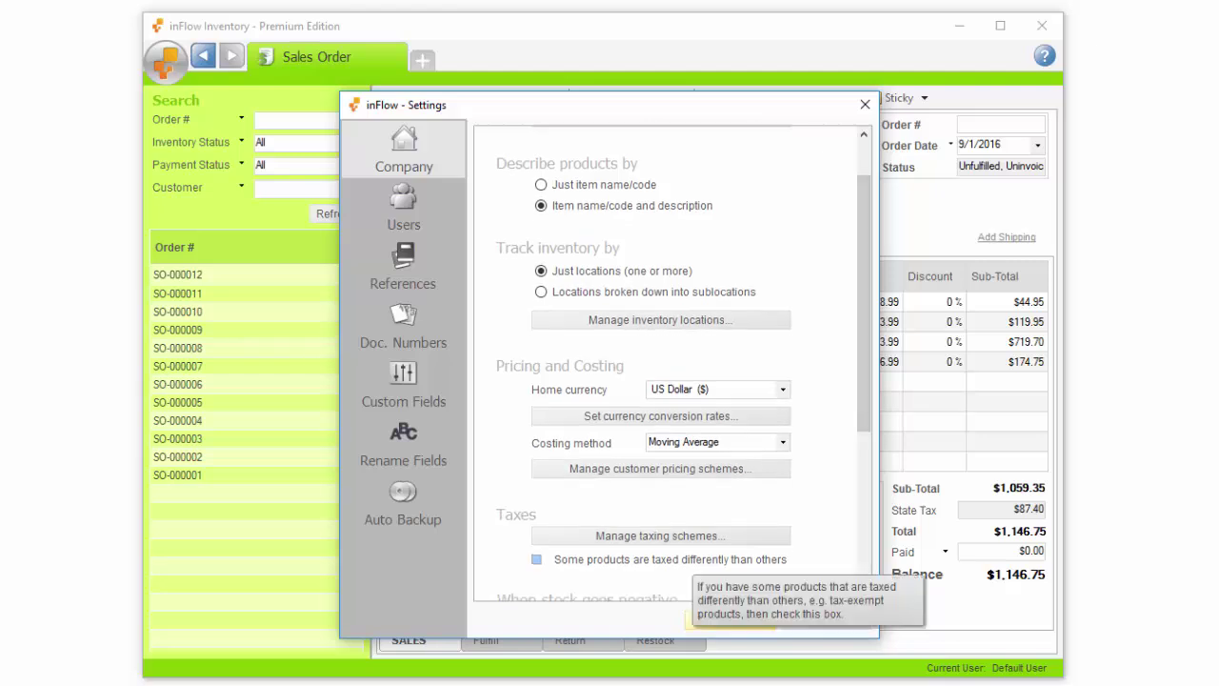
pyautogui.click(537, 559)
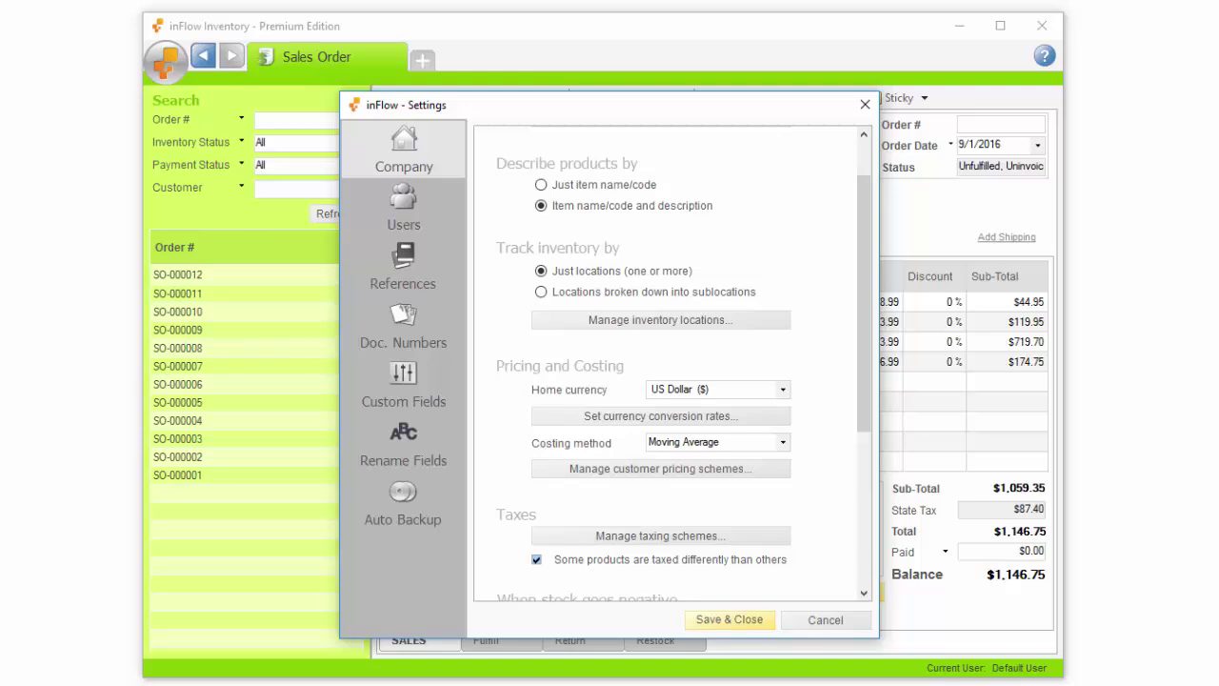
pyautogui.click(729, 619)
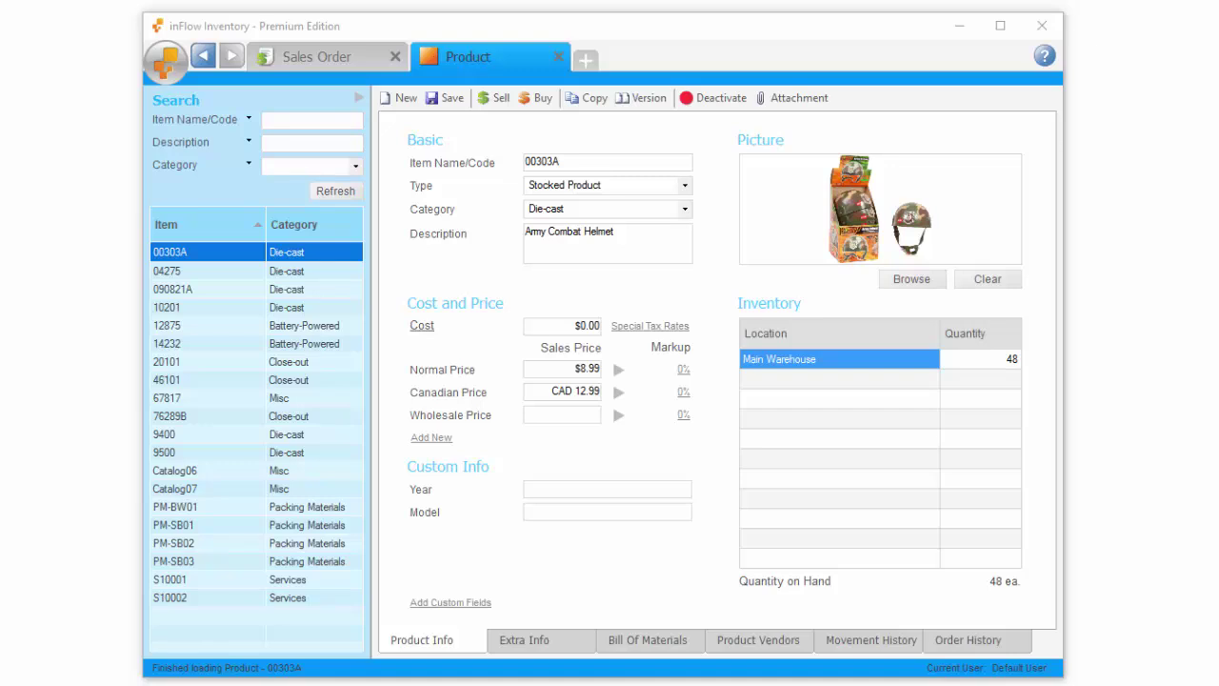
# - Give product 00303A a Non-Taxable special rate under GST Tax, keeping other schemes taxable
pyautogui.click(678, 325)
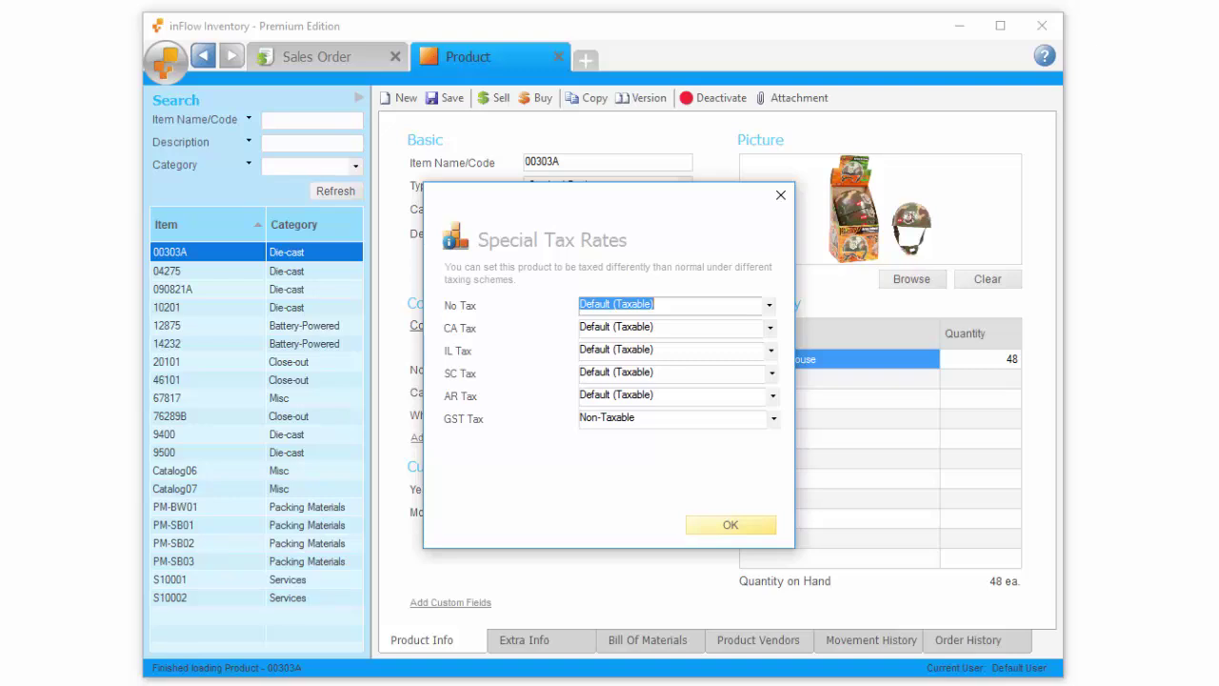
pyautogui.click(715, 417)
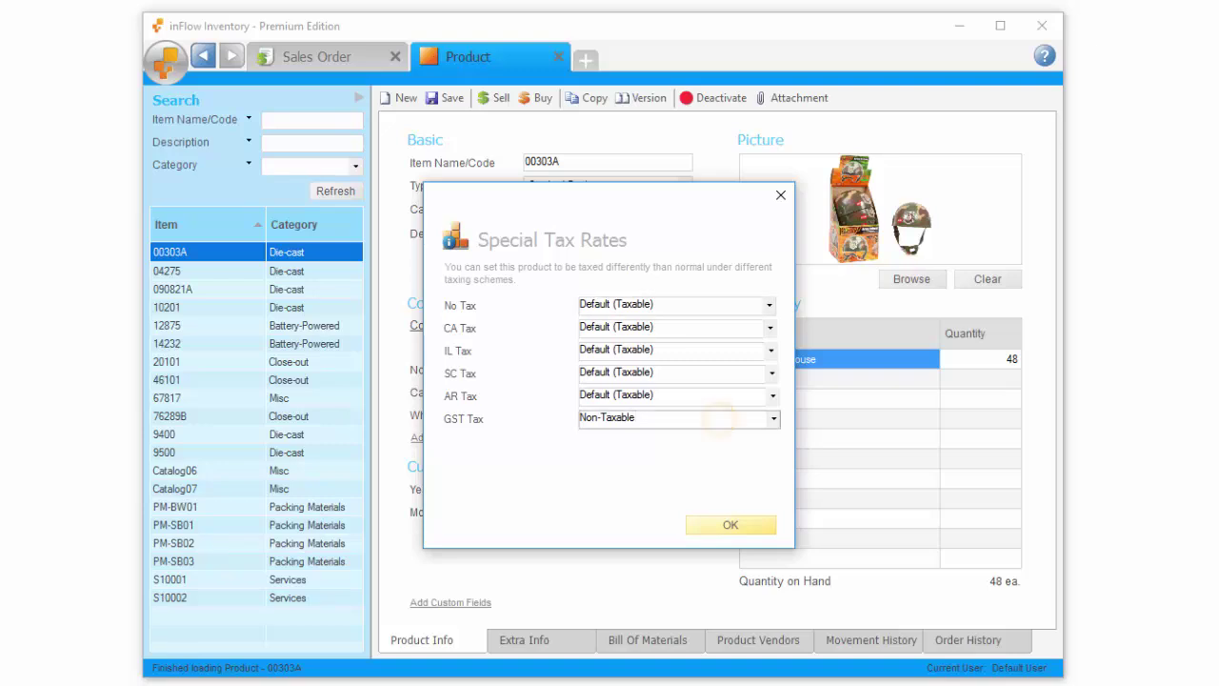
pyautogui.click(772, 418)
pyautogui.click(626, 487)
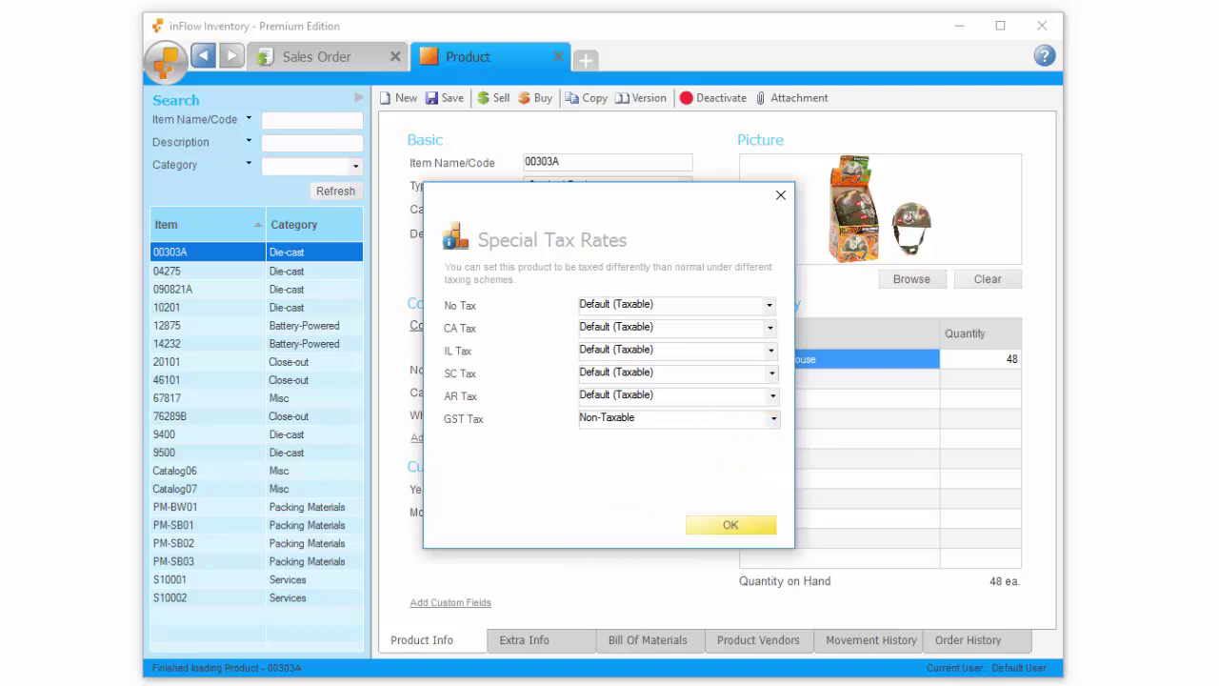
pyautogui.click(729, 523)
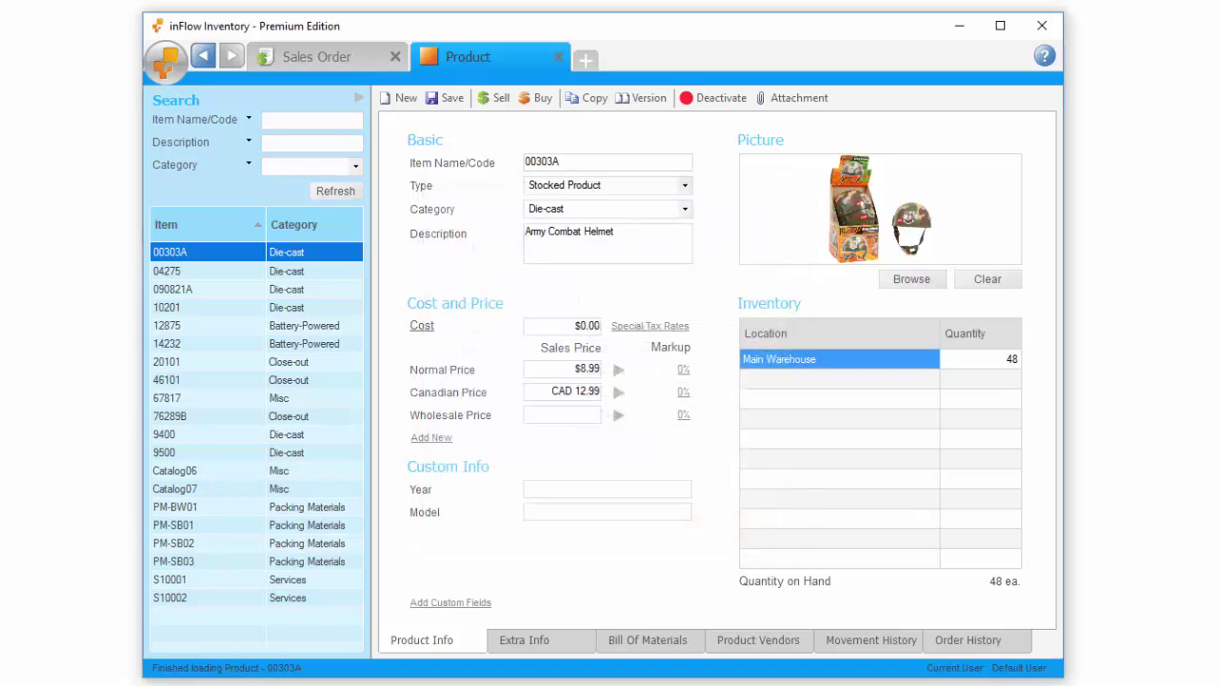
# - Start a sales order for the Army Combat Helmet and check its line tax is Non-Taxable
pyautogui.click(494, 97)
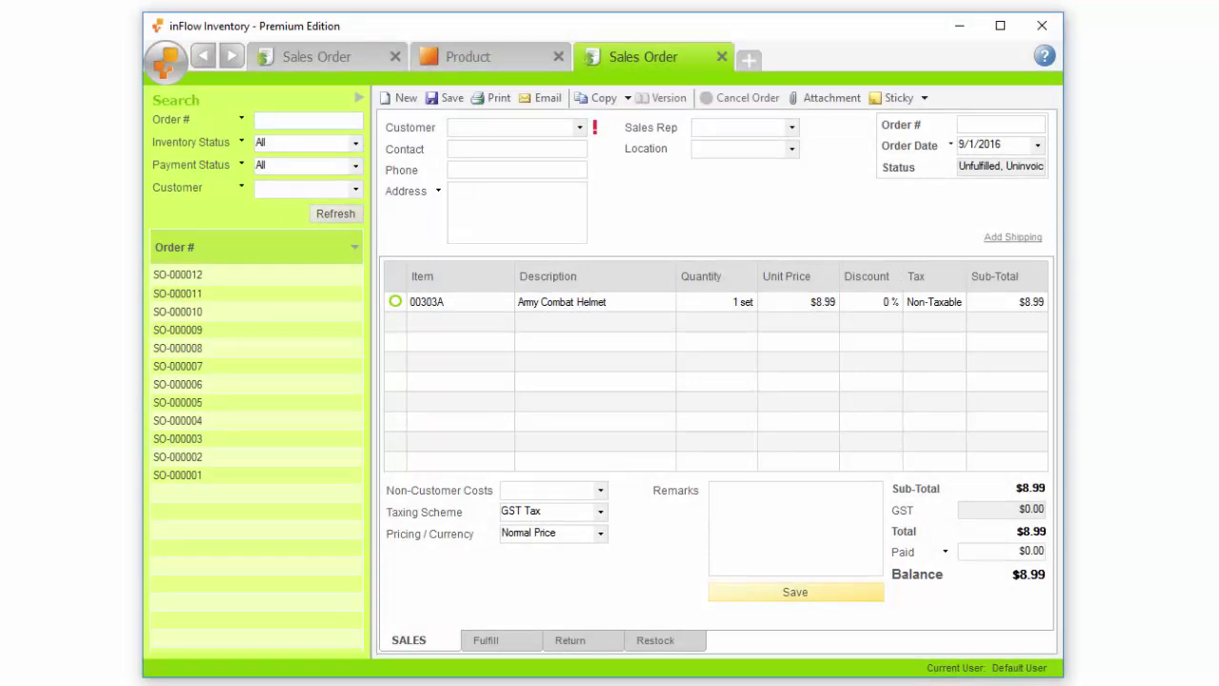
pyautogui.click(939, 301)
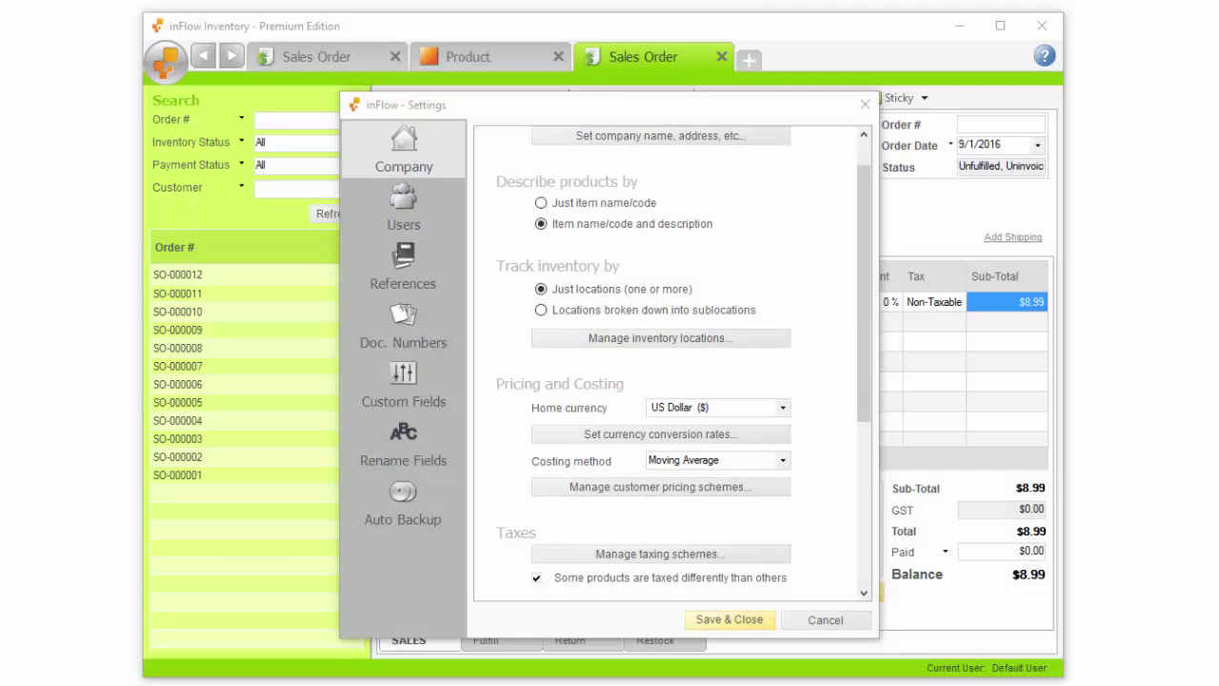
pyautogui.scroll(-5, 673, 362)
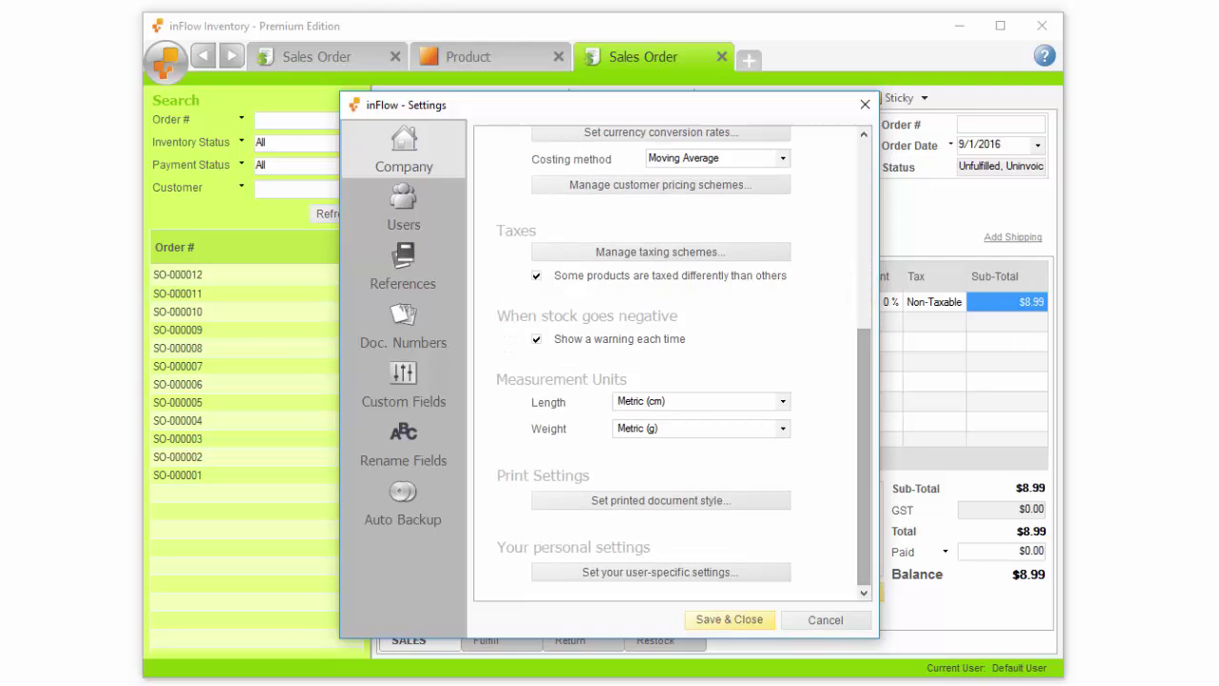
pyautogui.click(781, 401)
pyautogui.click(781, 401)
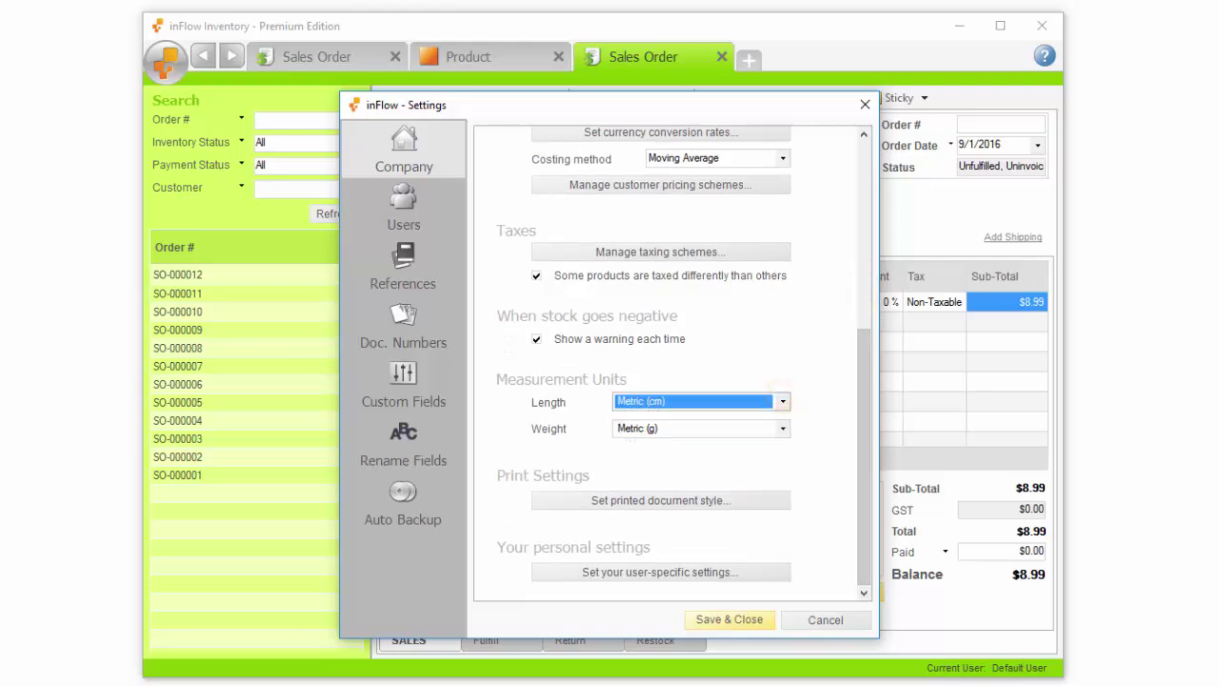
pyautogui.click(782, 429)
pyautogui.click(782, 429)
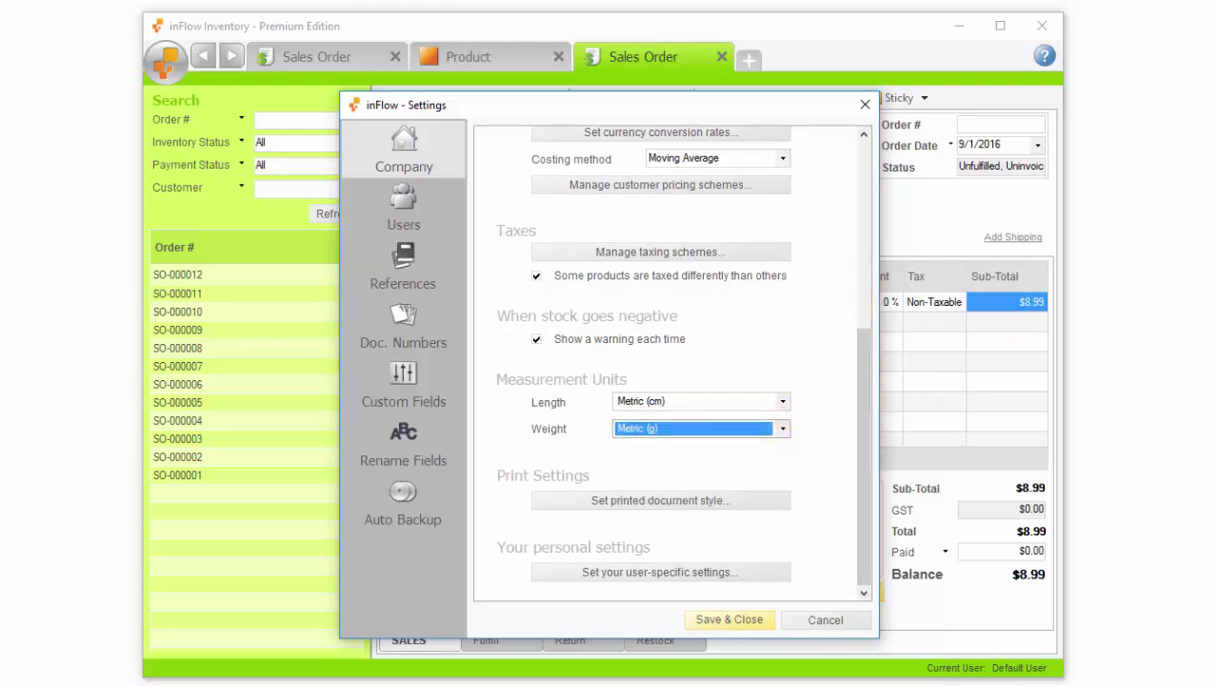